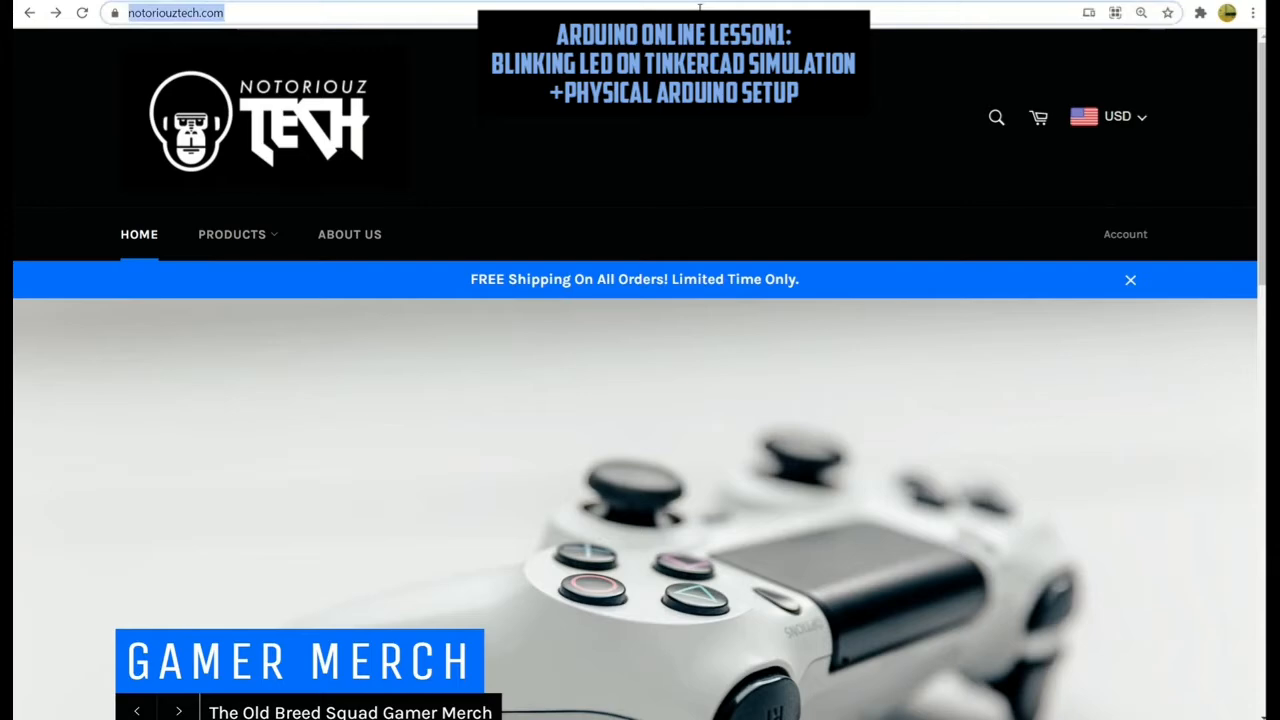
Open the Tinkercad site, go to the circuits collection and create a new circuit
type("tin")
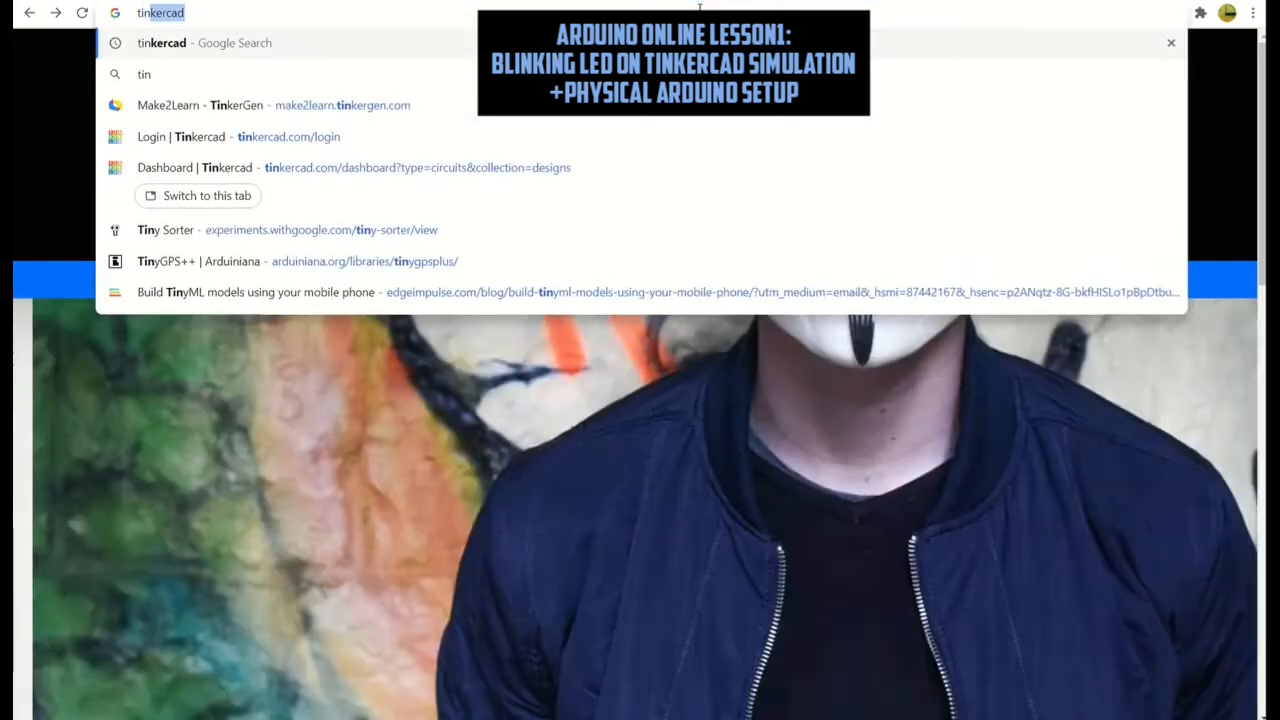
left_click(447, 140)
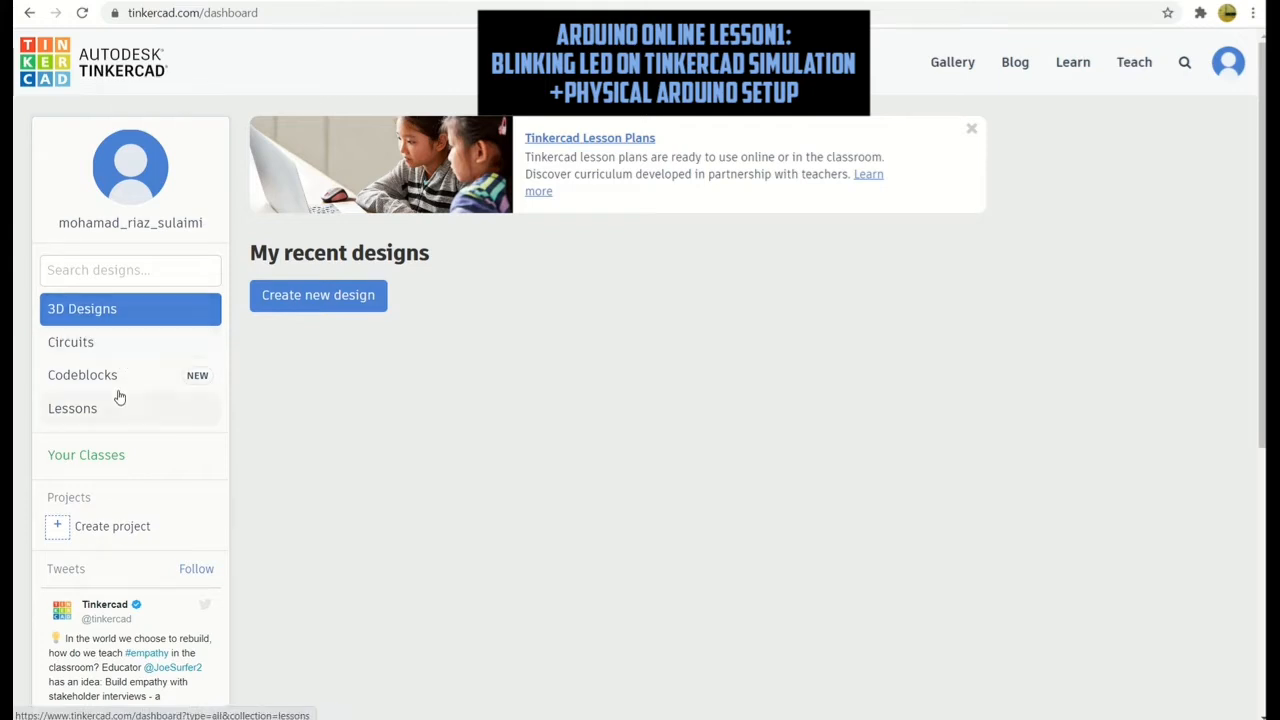
left_click(100, 345)
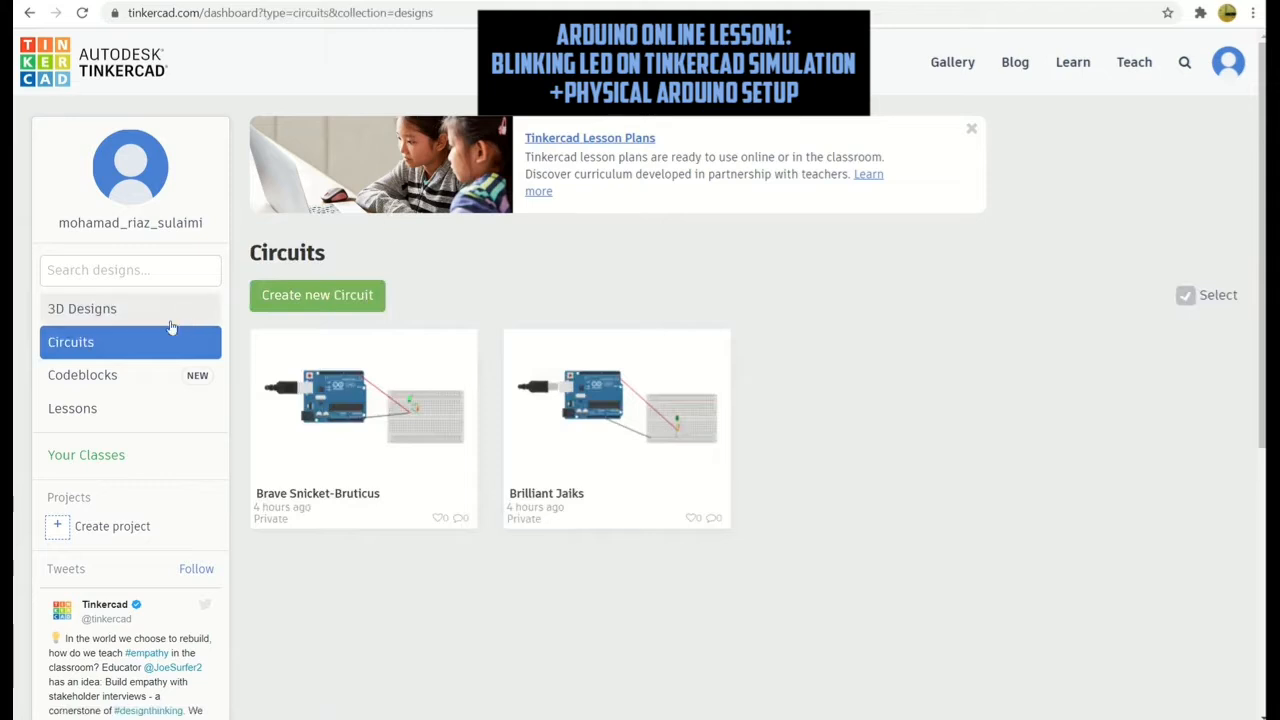
left_click(283, 296)
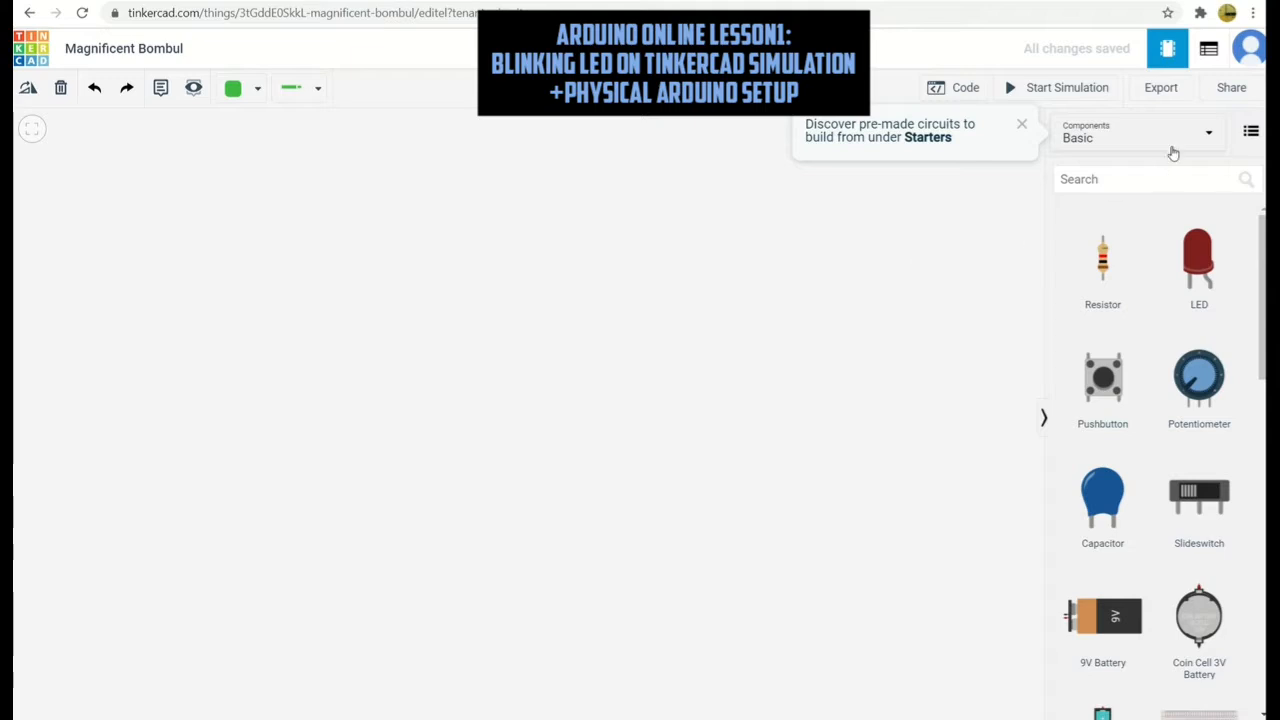
Browse the Arduino starter circuits to see which pre-made examples are available
left_click(1103, 140)
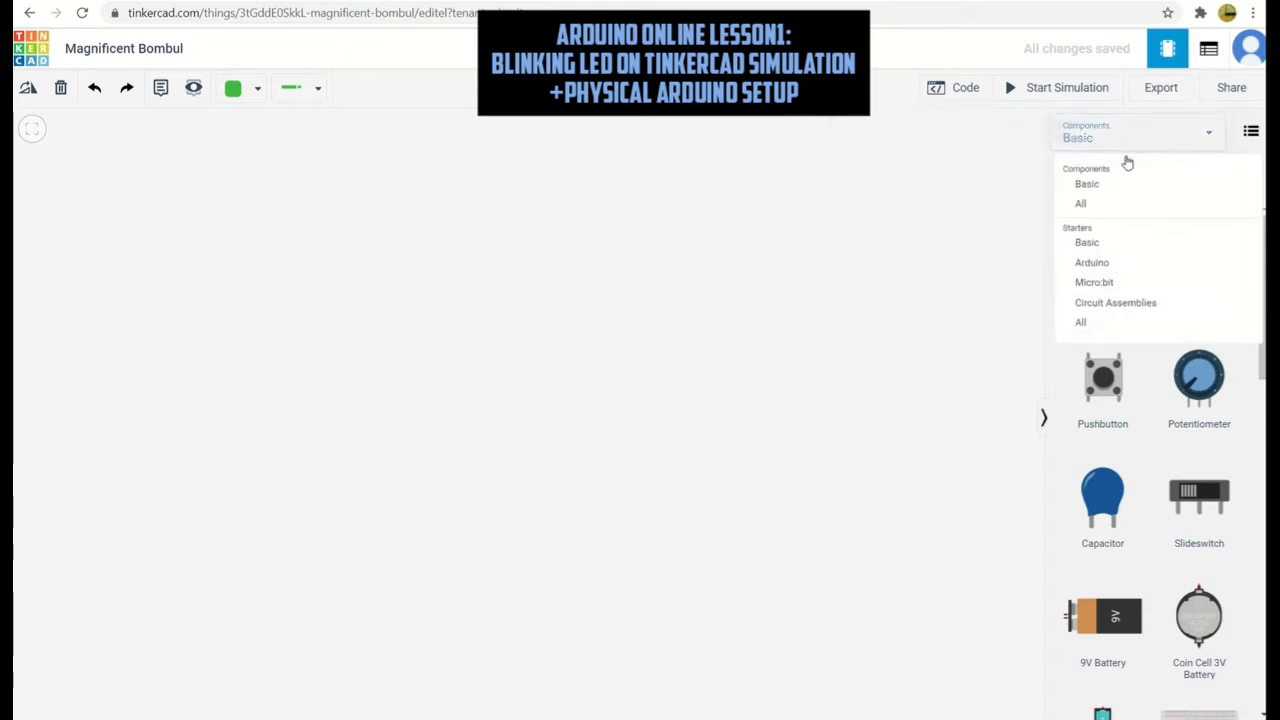
left_click(1157, 264)
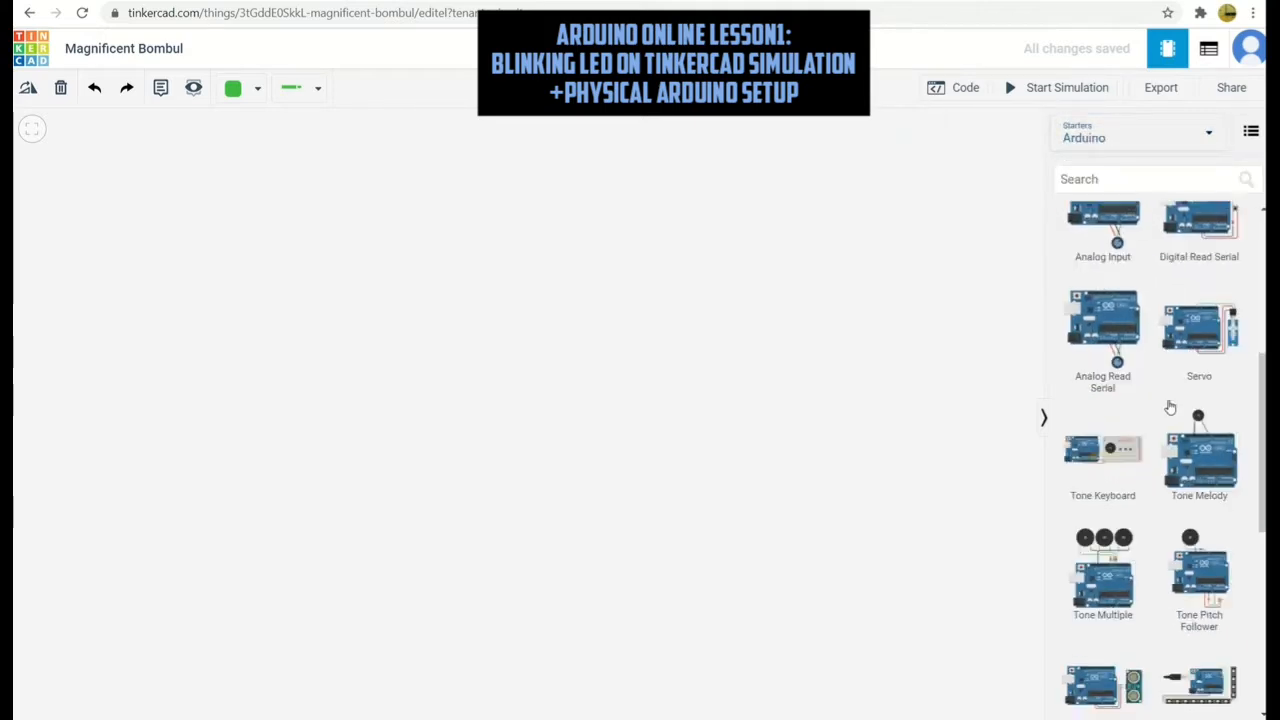
scroll(1166, 410, "down", 5)
scroll(1170, 405, "down", 2)
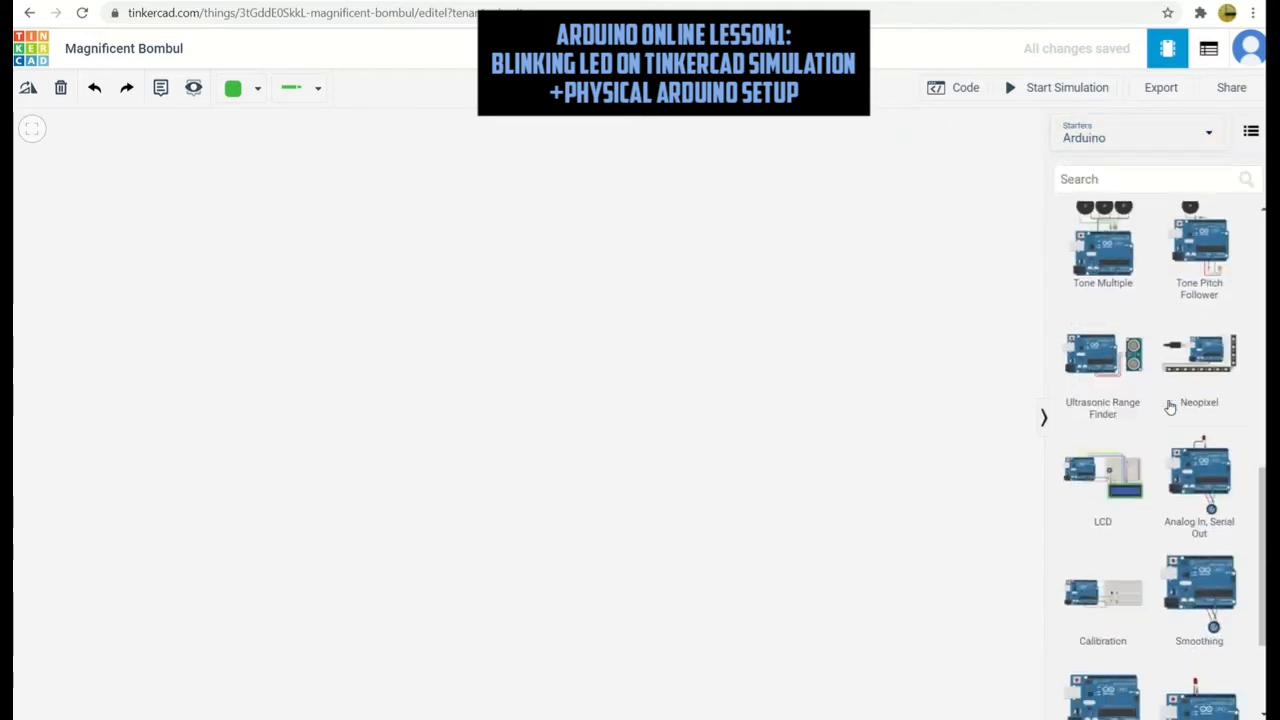
scroll(1170, 405, "up", 7)
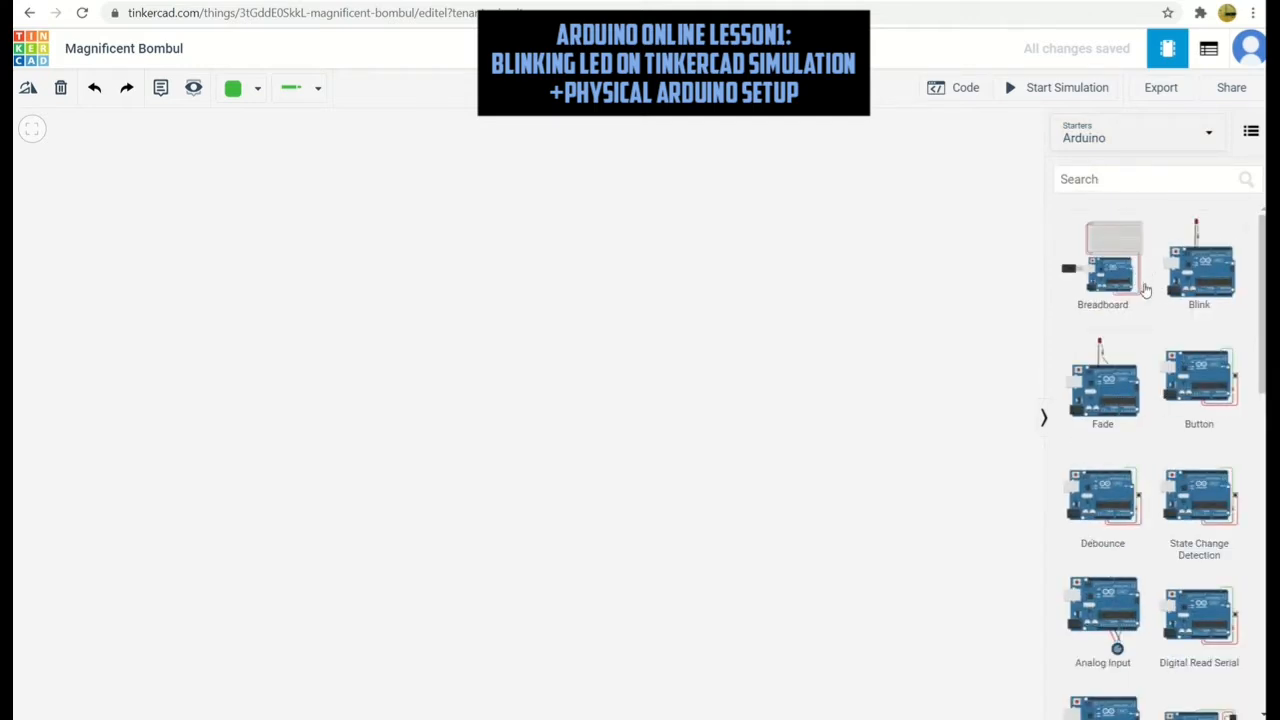
scroll(1174, 328, "down", 1)
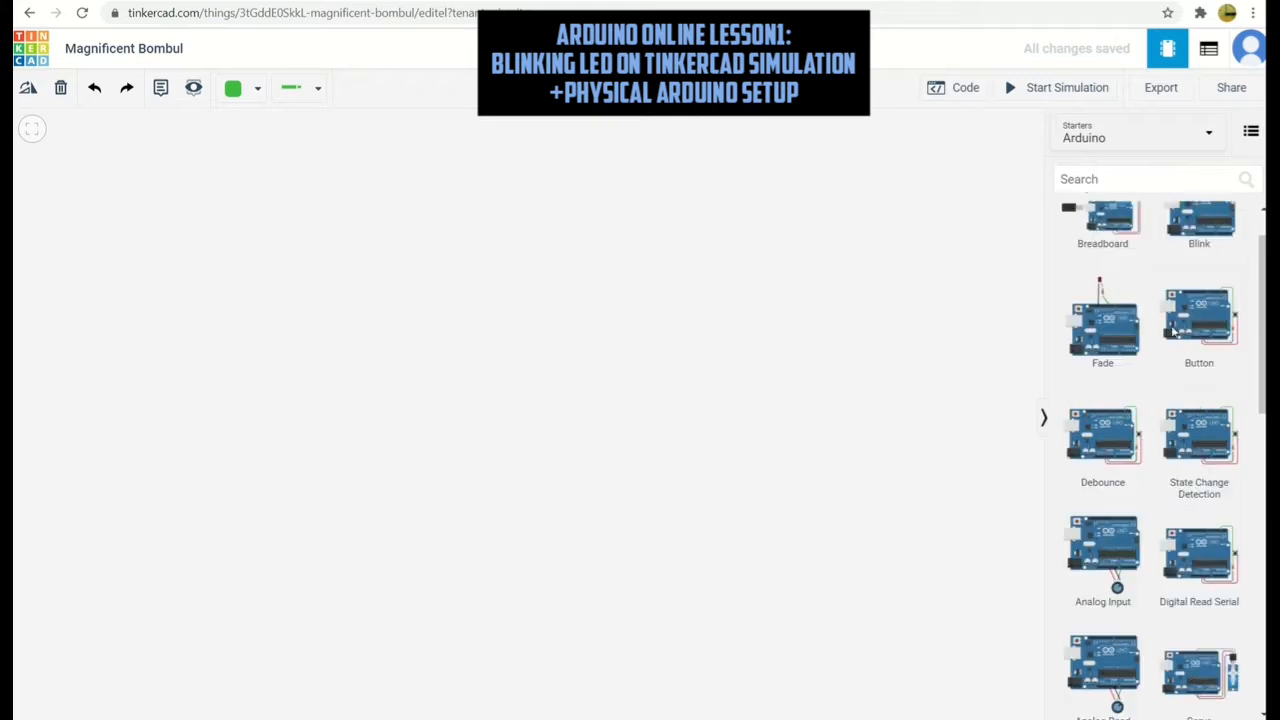
scroll(1174, 333, "down", 1)
scroll(1170, 328, "up", 2)
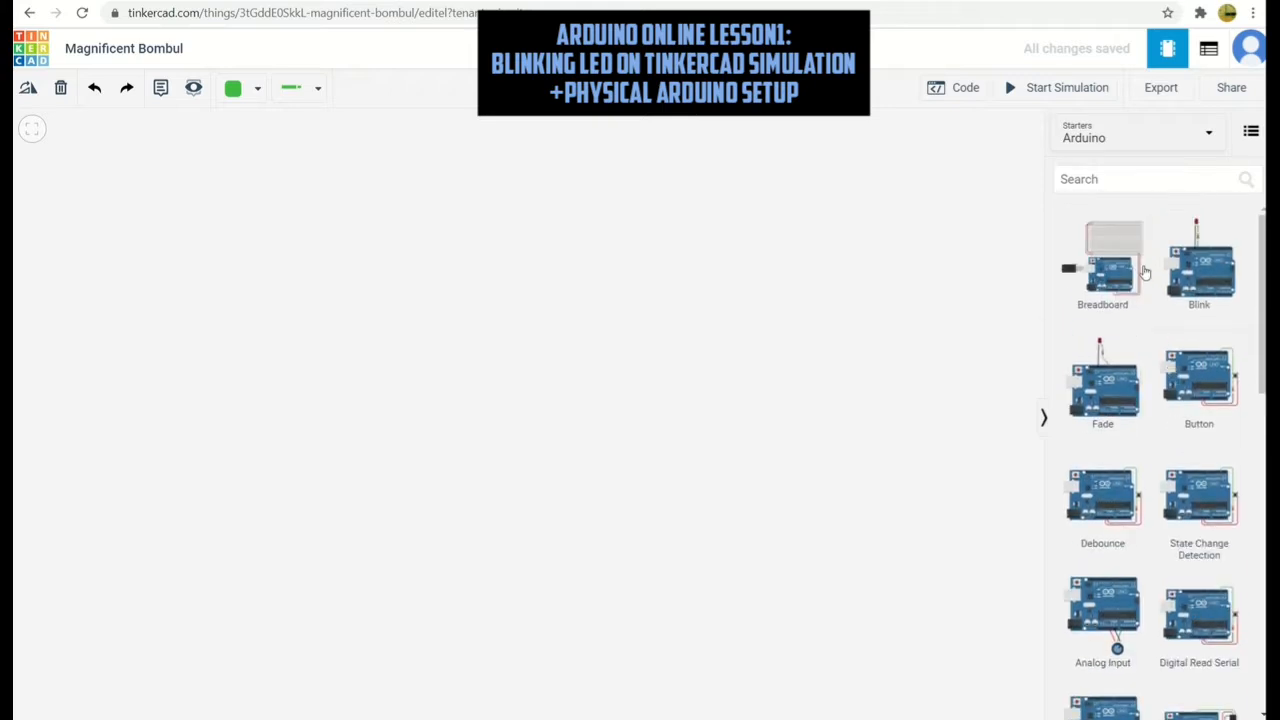
Return to the basic components and look through the parts available for building a circuit
left_click(1153, 151)
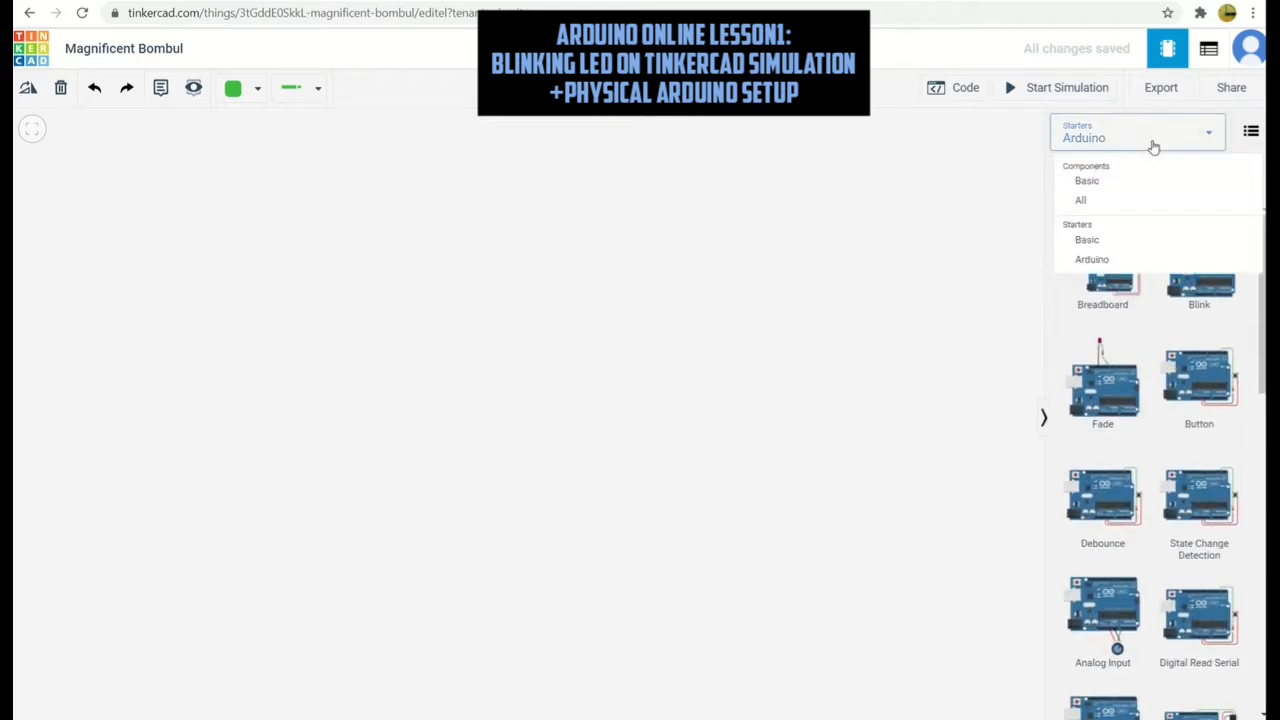
left_click(1139, 195)
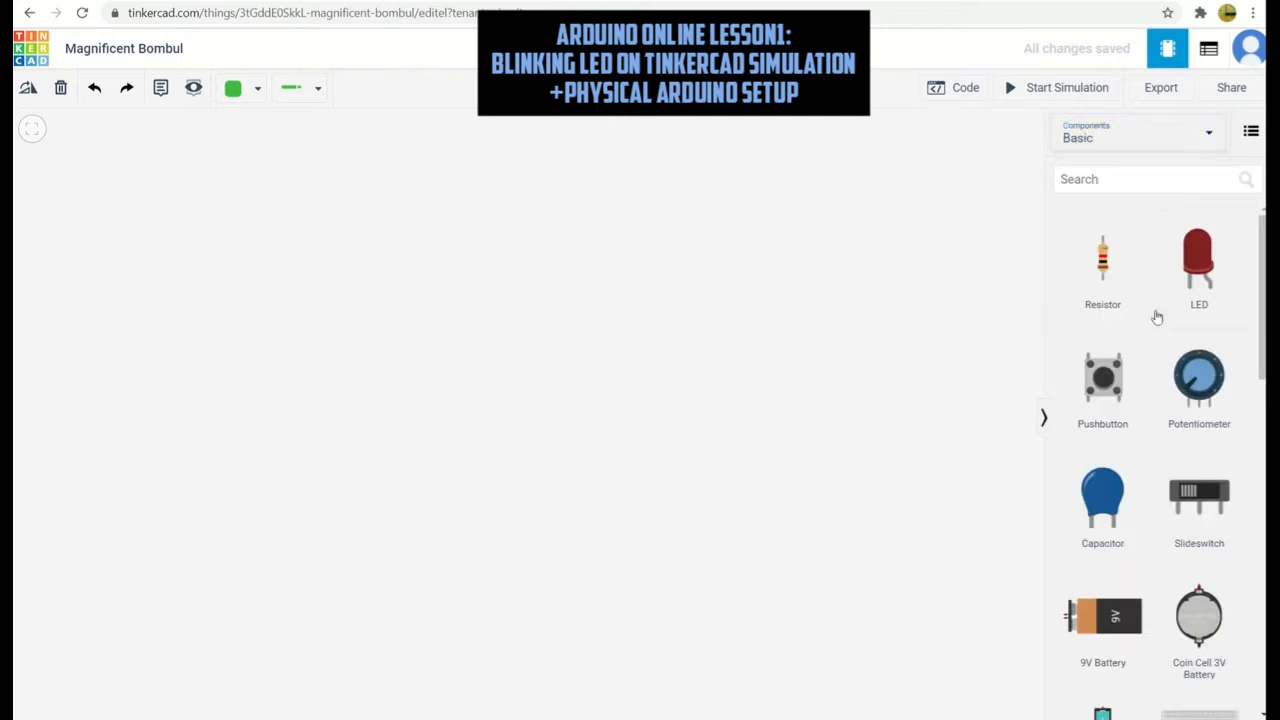
scroll(1157, 317, "down", 4)
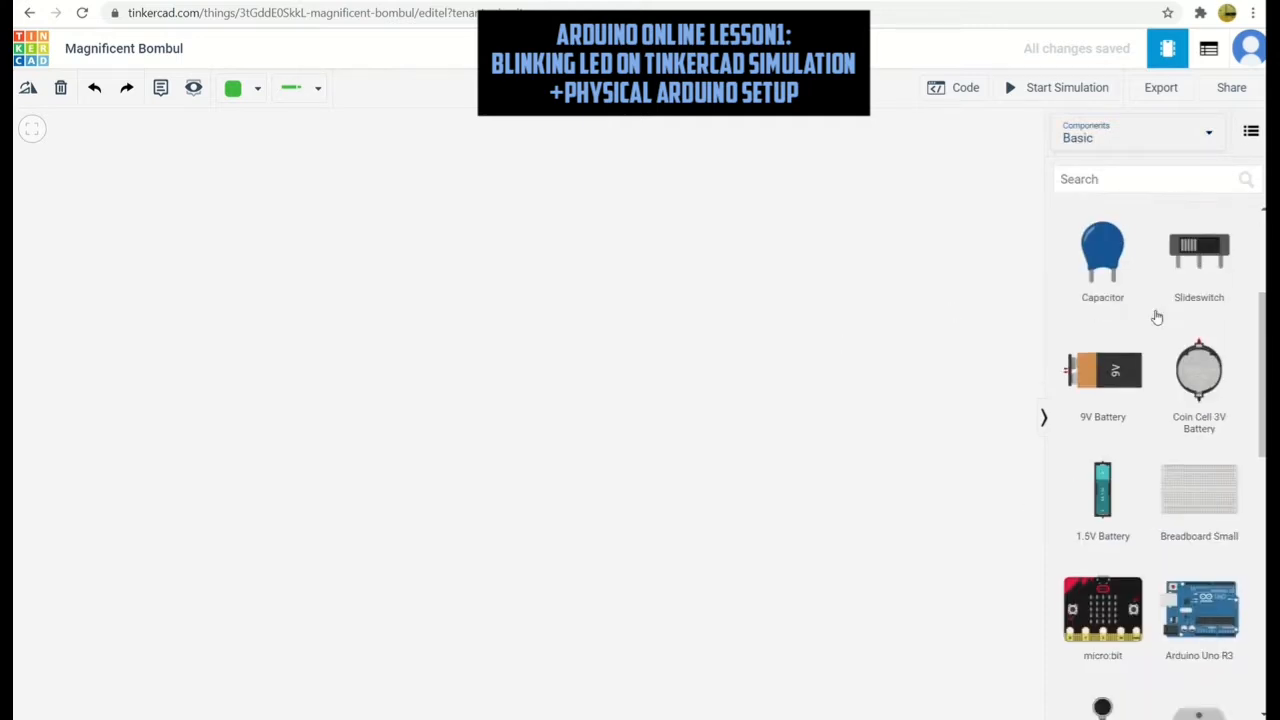
scroll(1157, 317, "down", 2)
scroll(1157, 317, "down", 3)
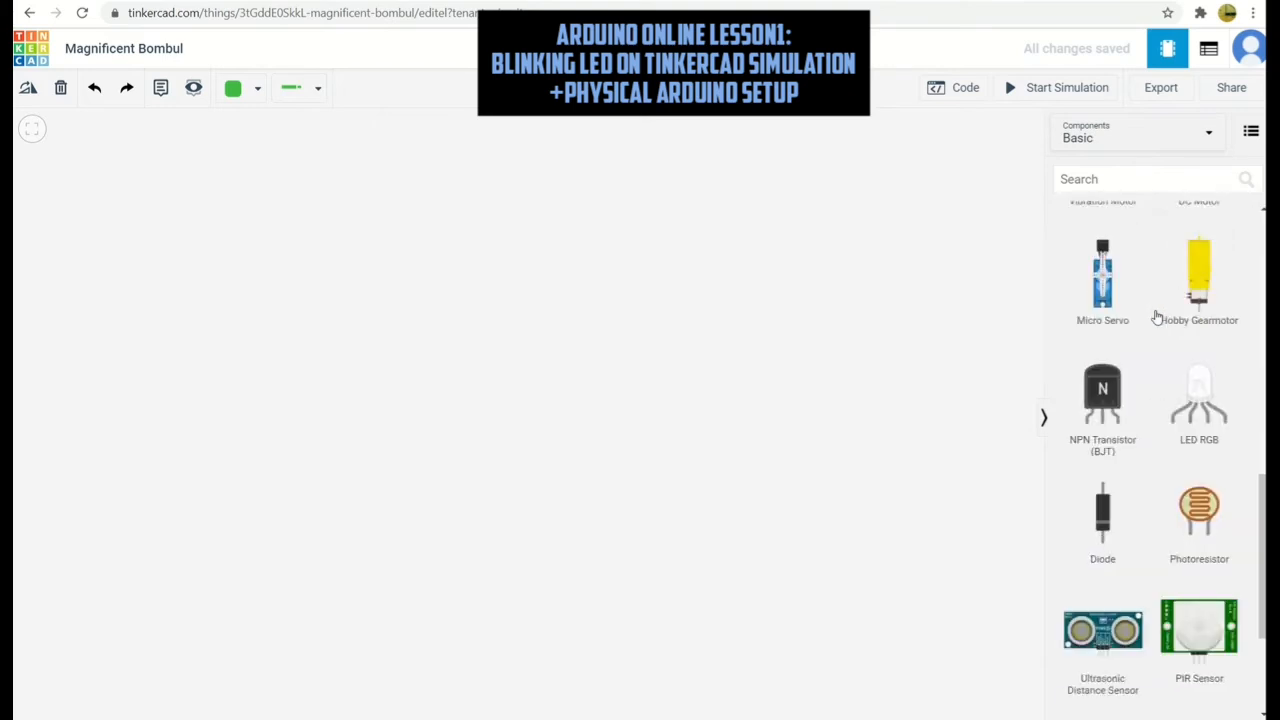
scroll(1157, 317, "up", 1)
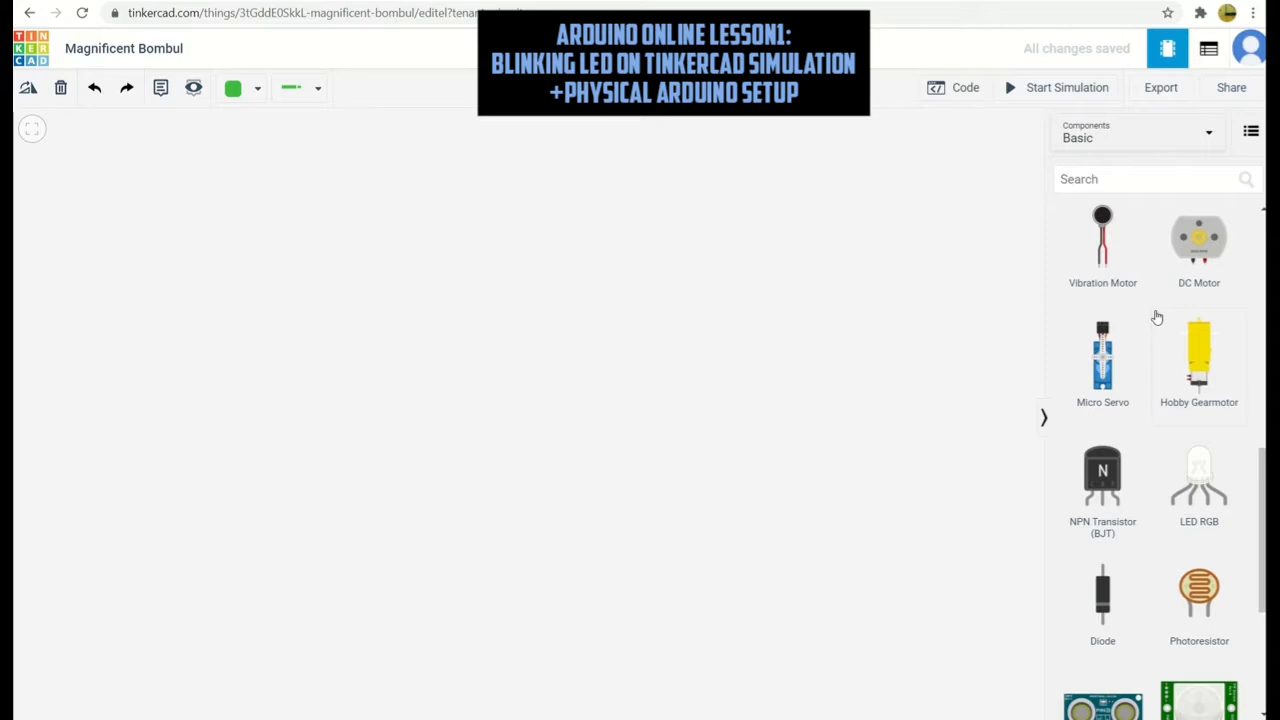
scroll(1157, 317, "up", 2)
scroll(1157, 317, "down", 4)
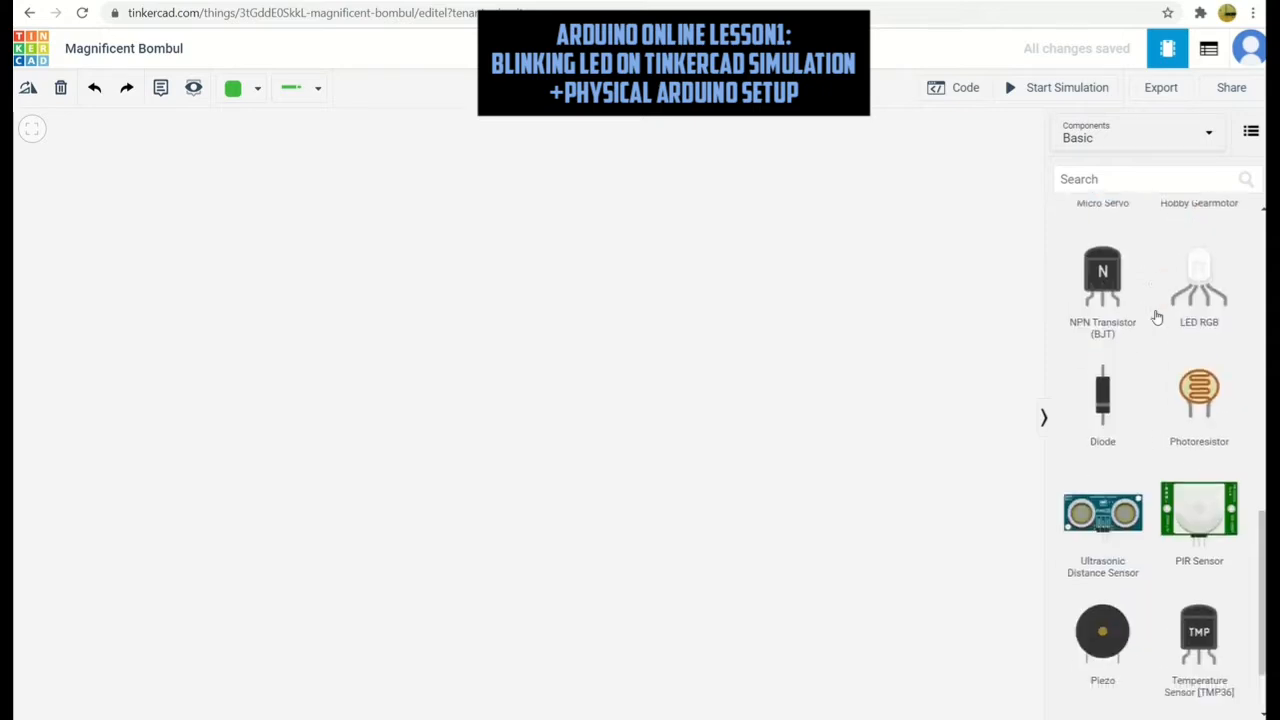
scroll(1157, 317, "down", 1)
Place an Arduino Uno R3 board in the empty workspace and edit its name
scroll(1157, 317, "up", 6)
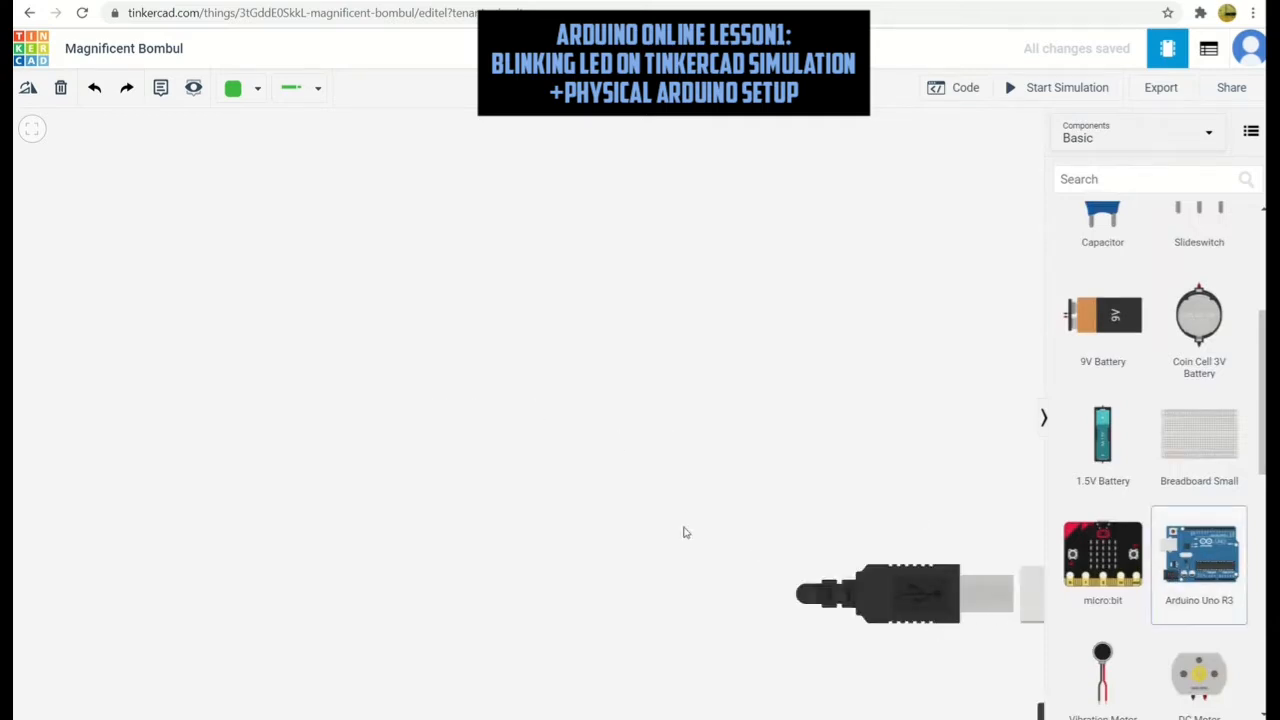
left_click(971, 591)
left_click_drag(131, 296, 470, 294)
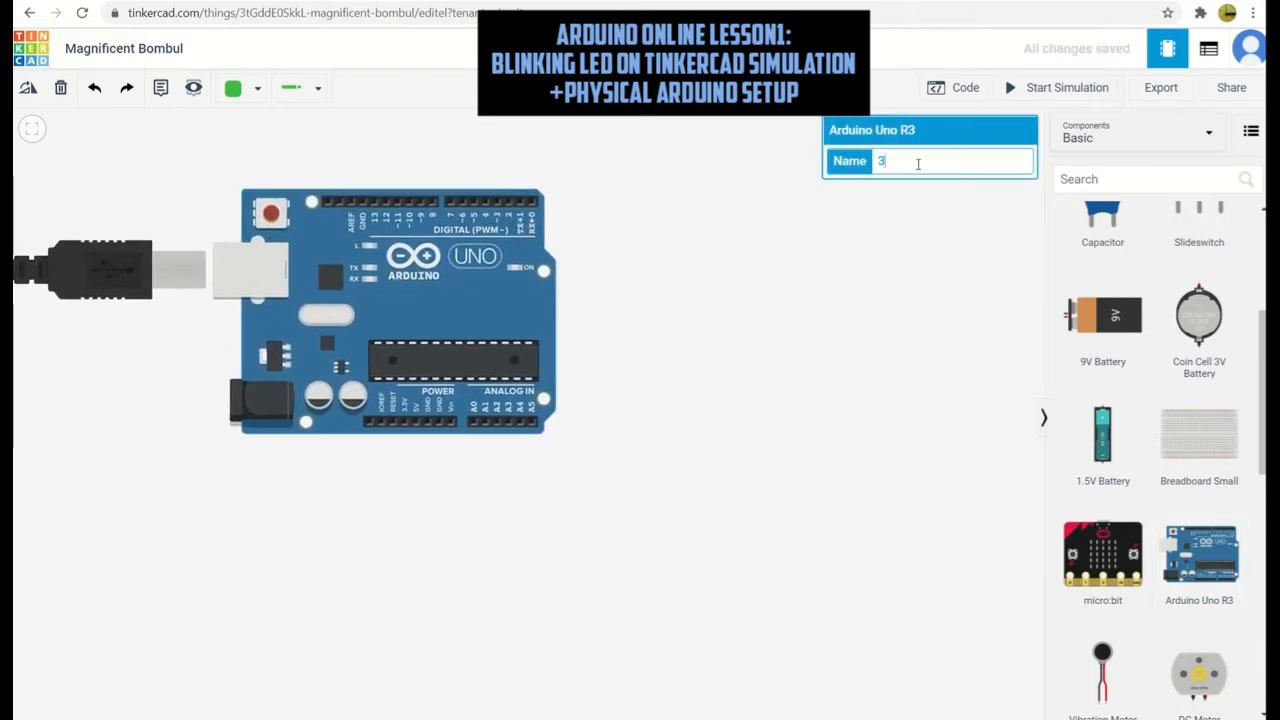
key("BackSpace")
left_click(717, 364)
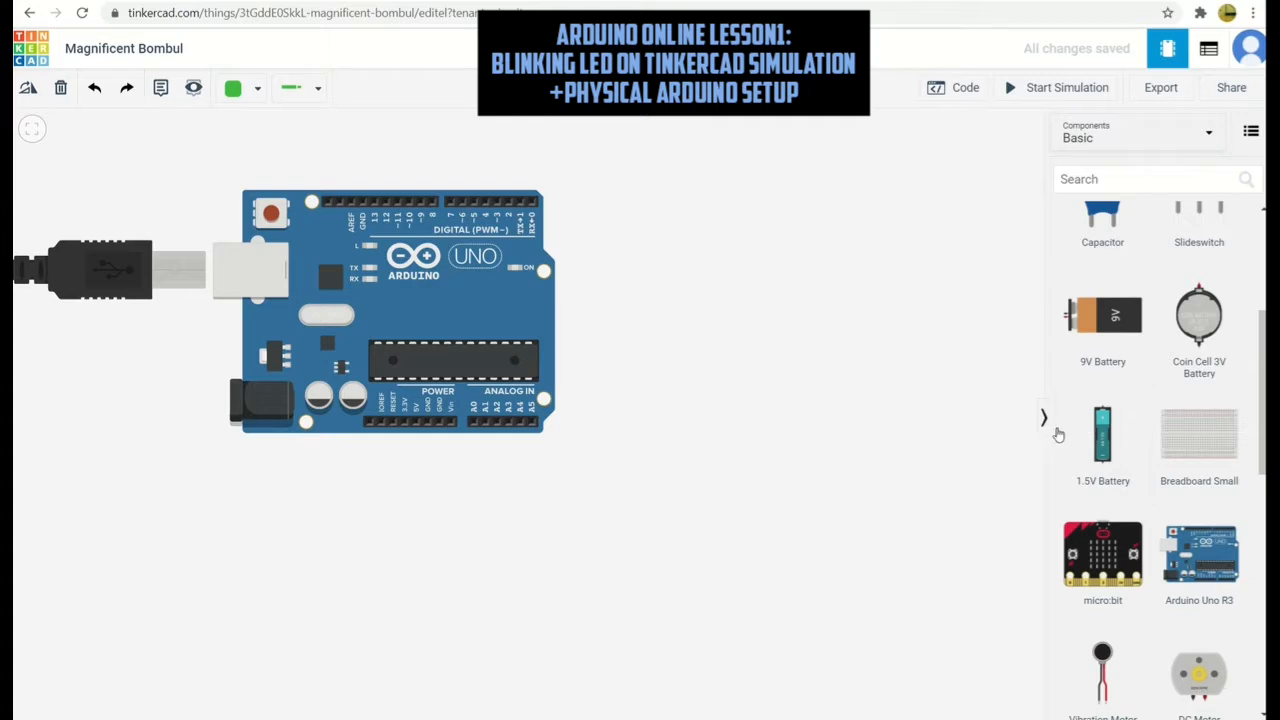
Add an LED to the right of the Arduino board, name it "led green" and set its color to Green
scroll(1205, 360, "up", 5)
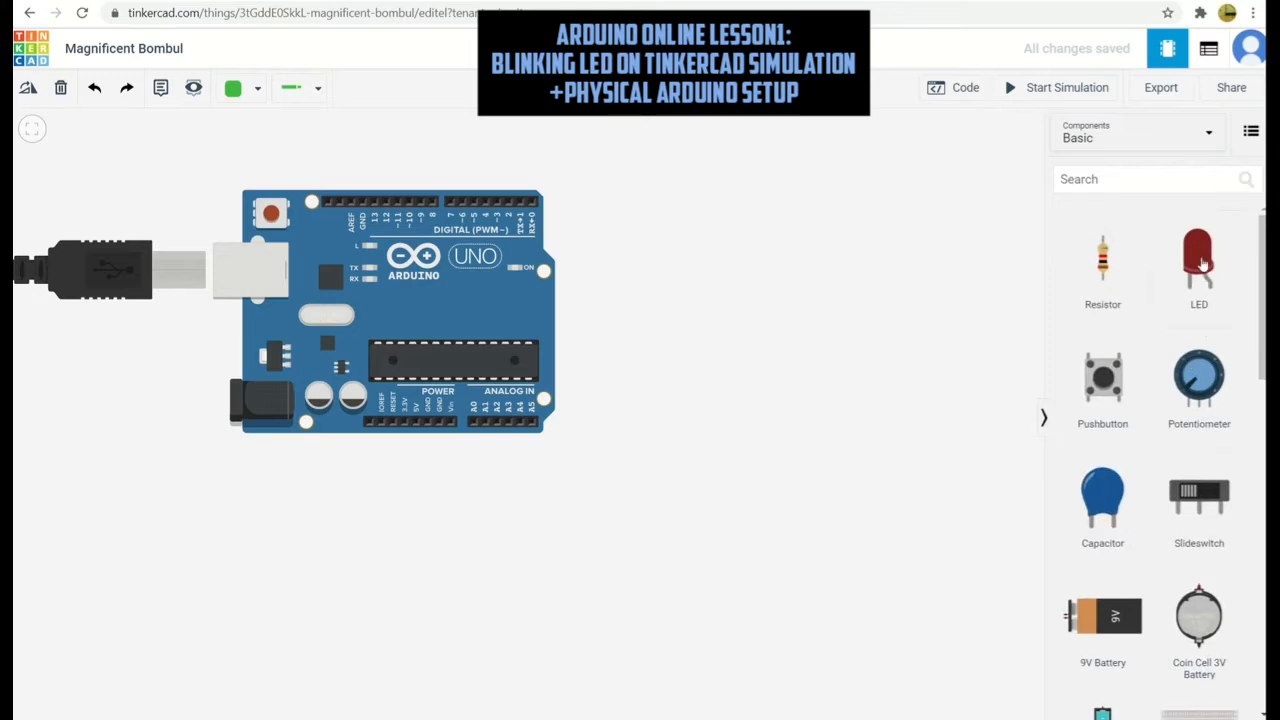
left_click_drag(1203, 272, 705, 218)
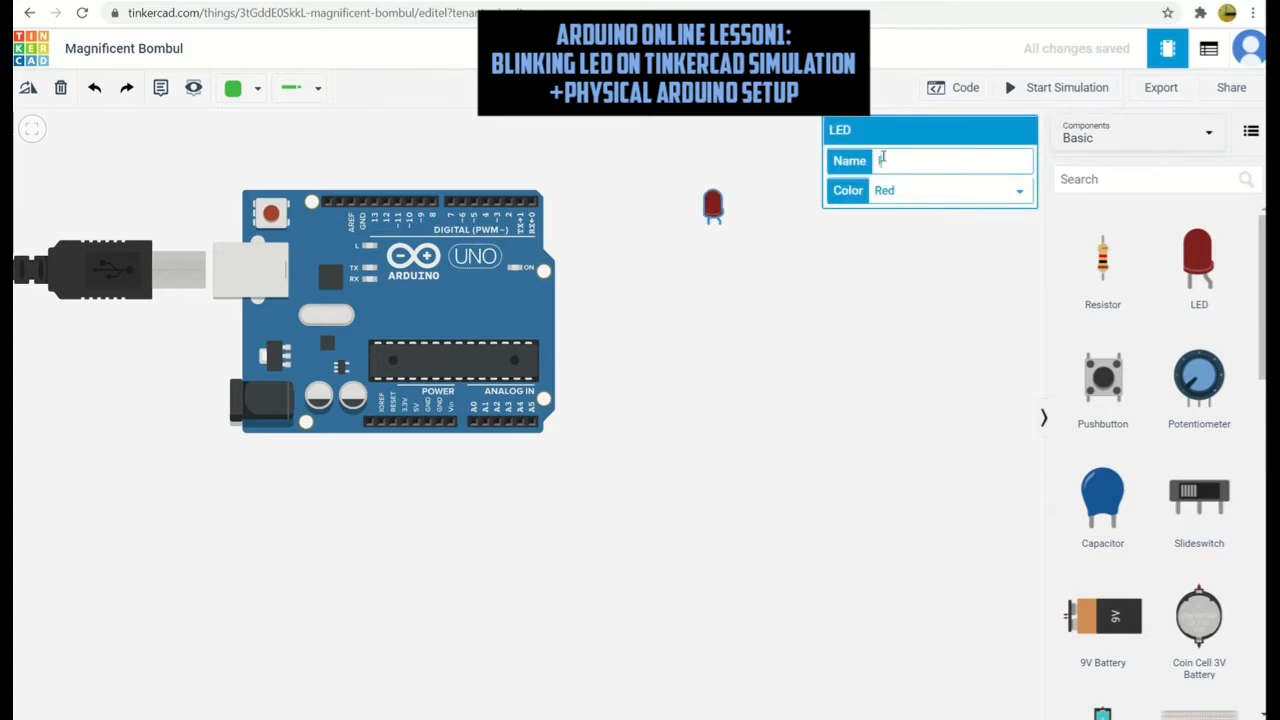
type("green")
left_click(890, 231)
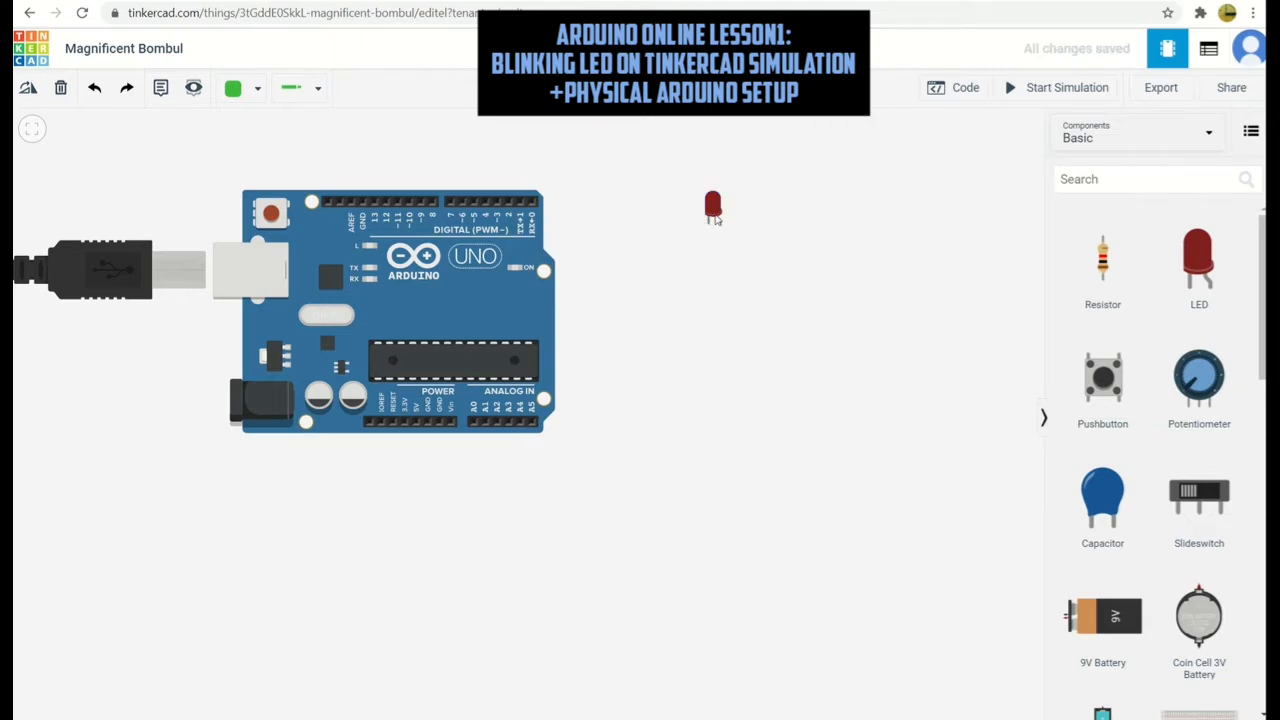
left_click(714, 216)
left_click(908, 193)
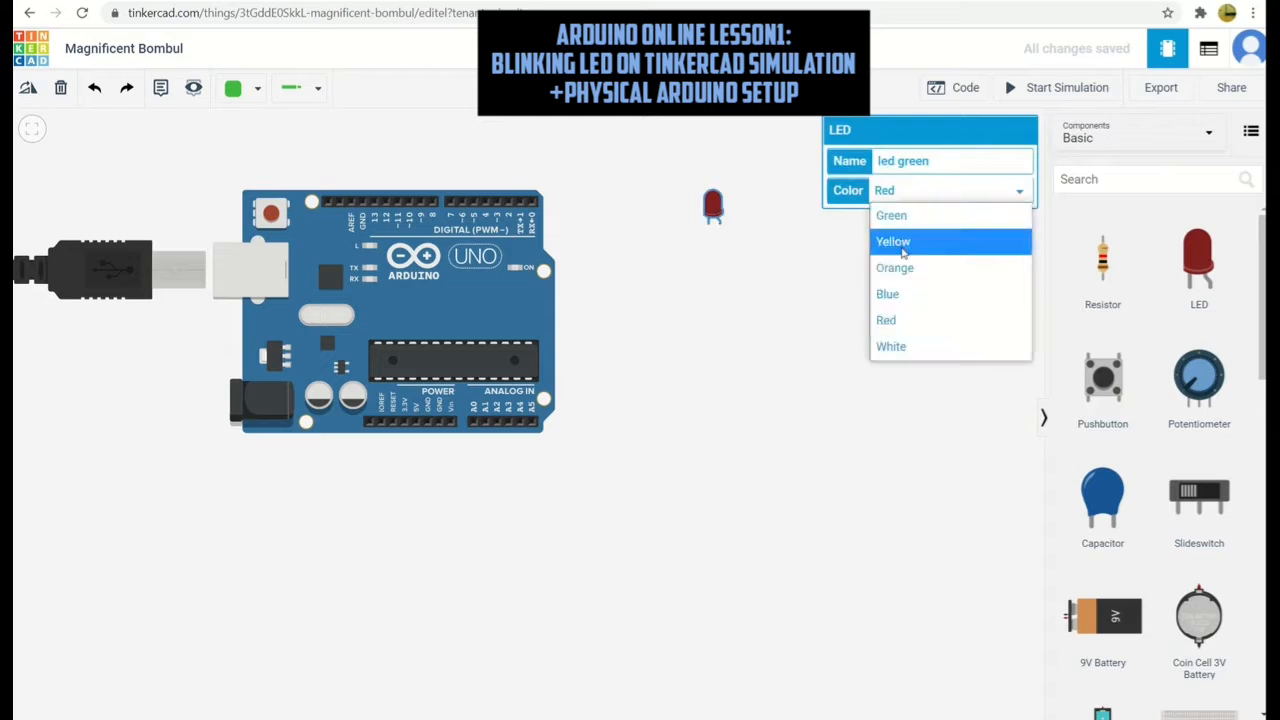
left_click(917, 217)
left_click(765, 348)
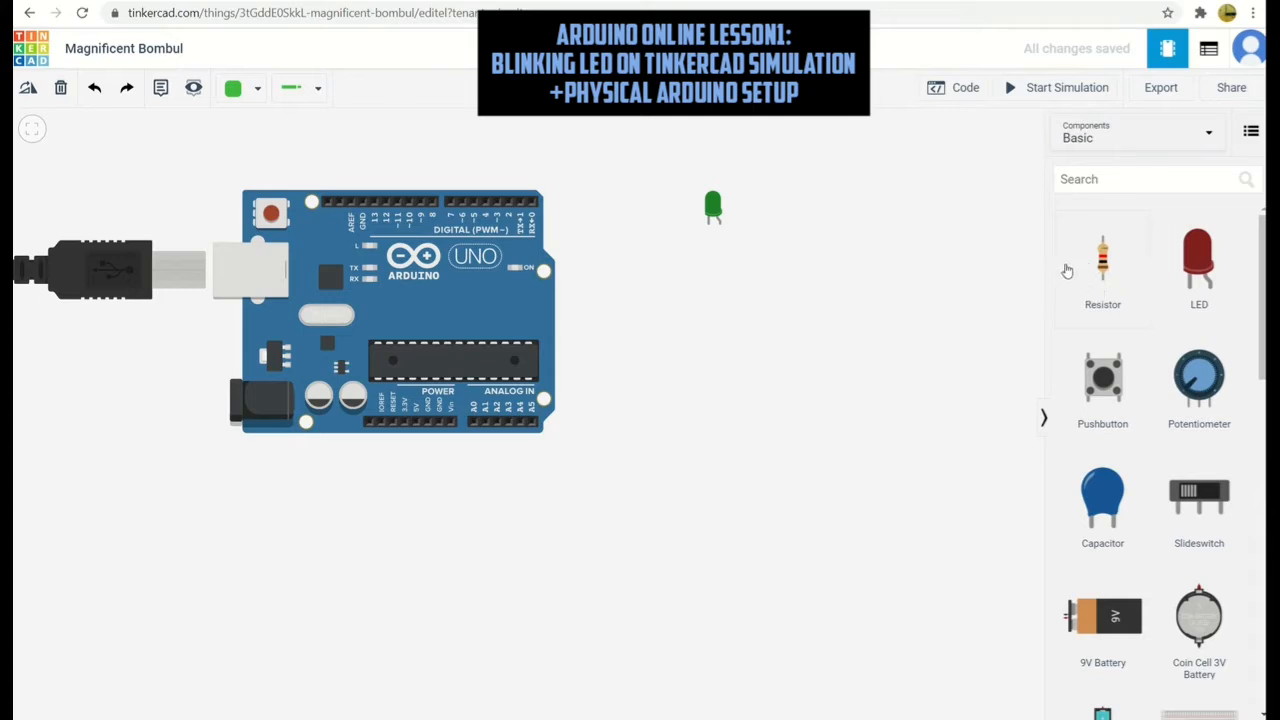
Add a resistor below and to the right of the LED, name it 220 and set its resistance to 220 Ω
left_click(1106, 268)
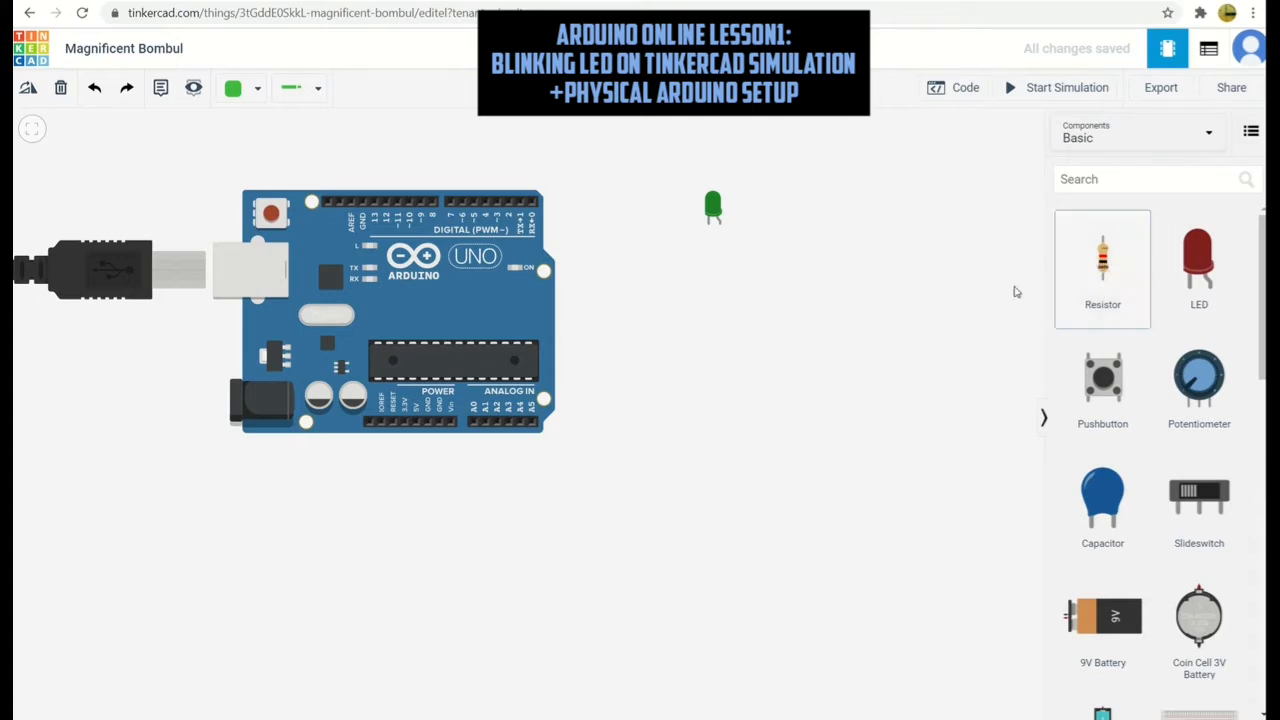
left_click(782, 318)
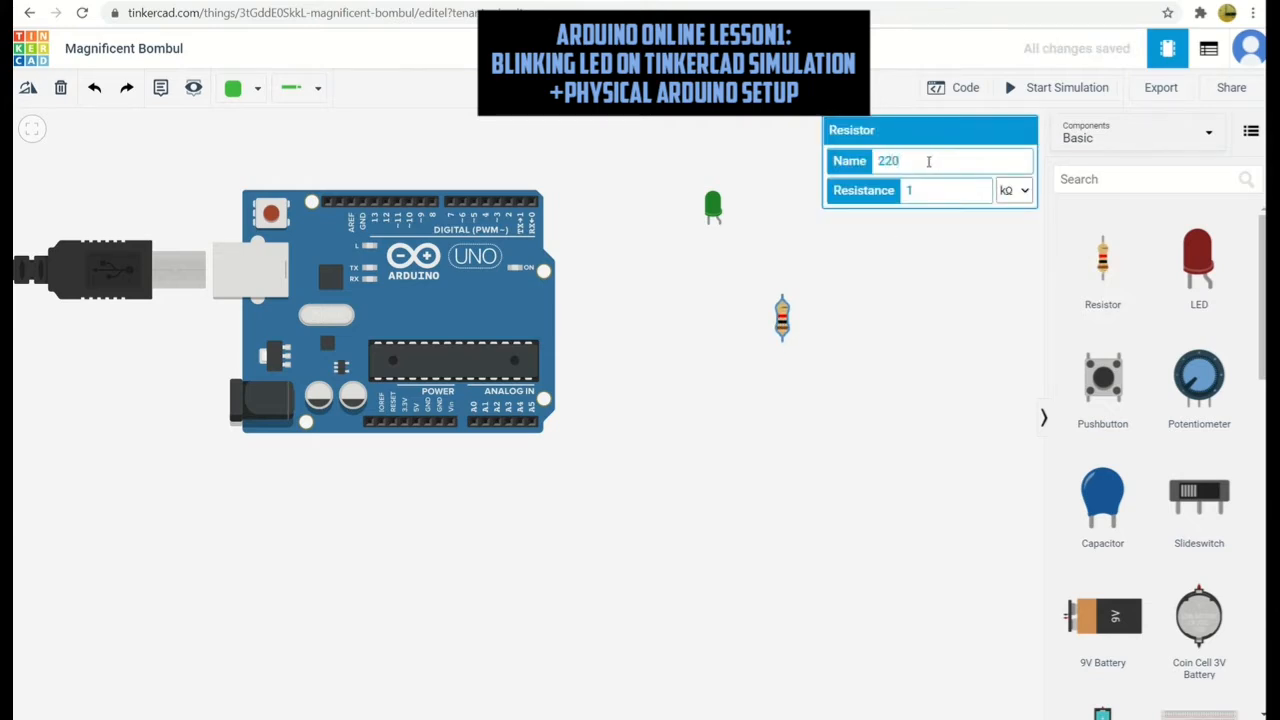
left_click(1013, 190)
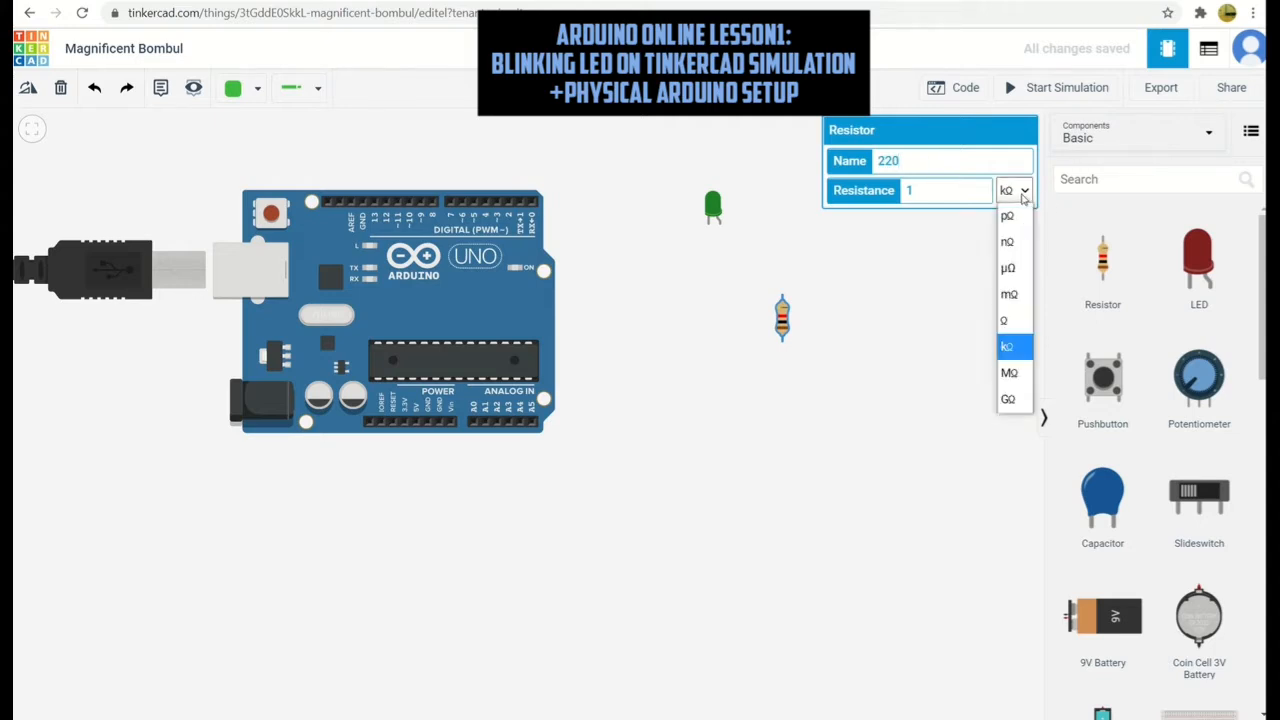
left_click(1010, 321)
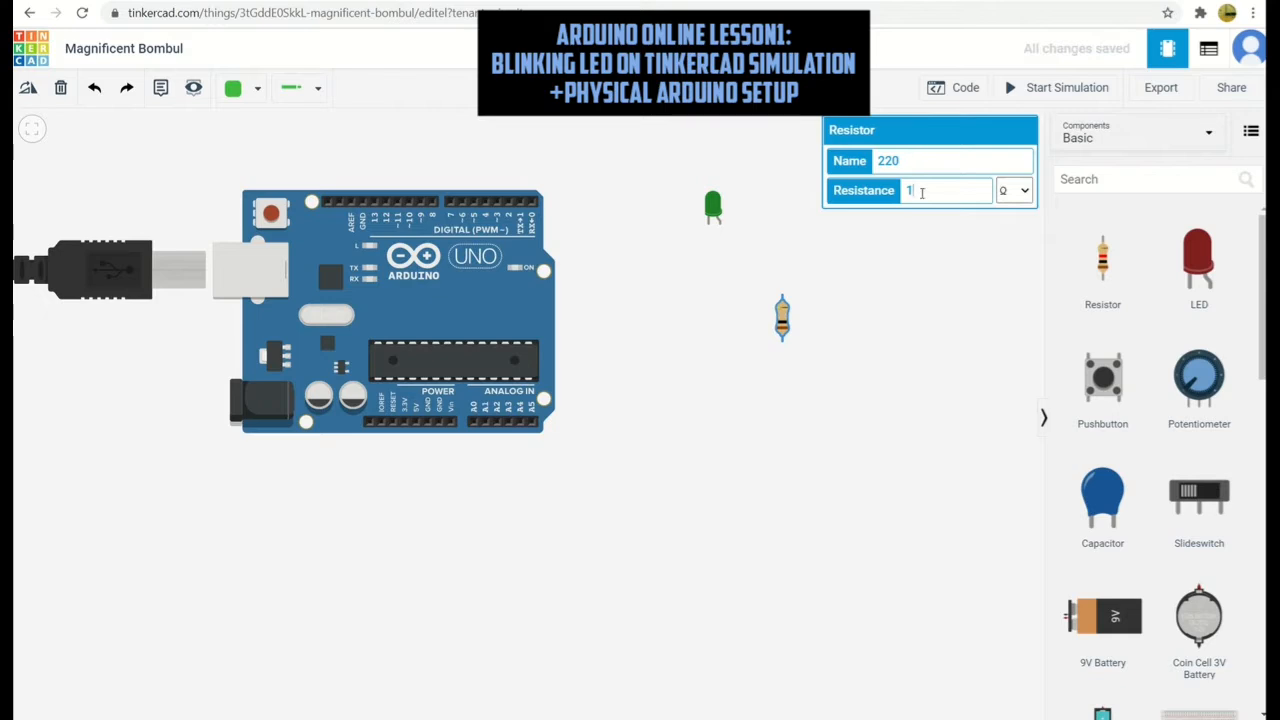
key("ctrl+a")
type("22")
left_click(993, 275)
left_click(786, 318)
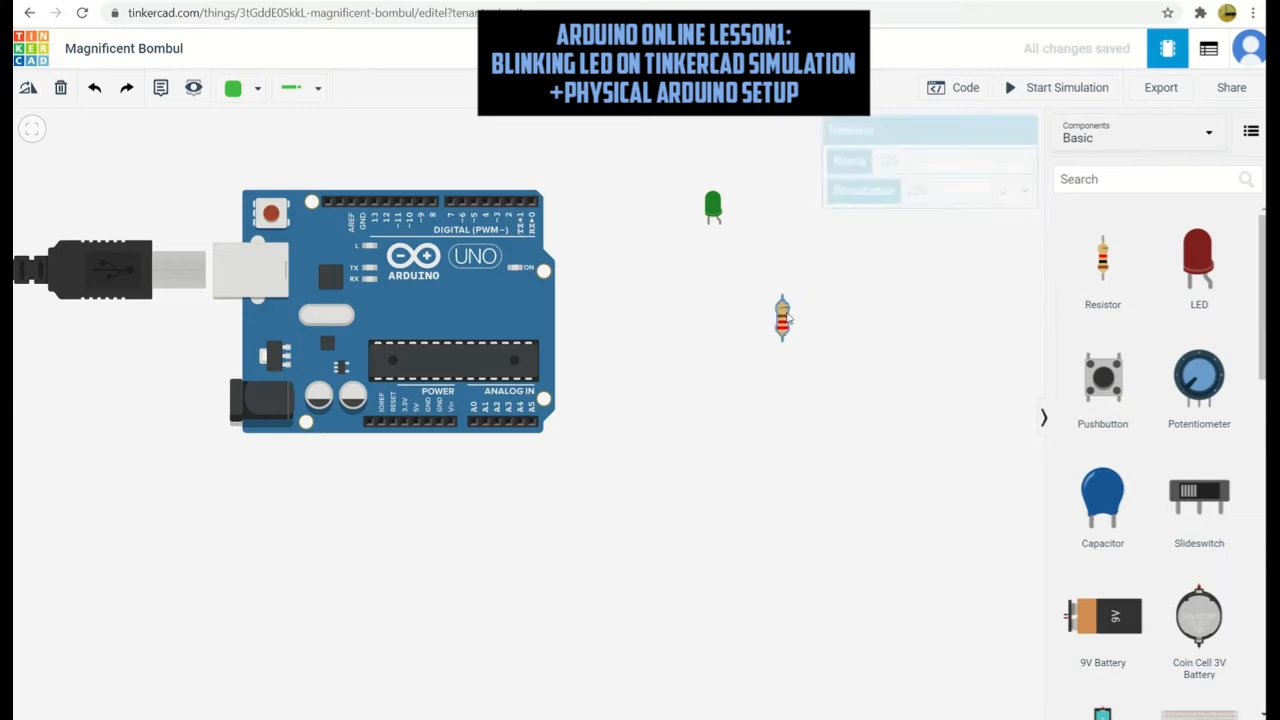
left_click(926, 280)
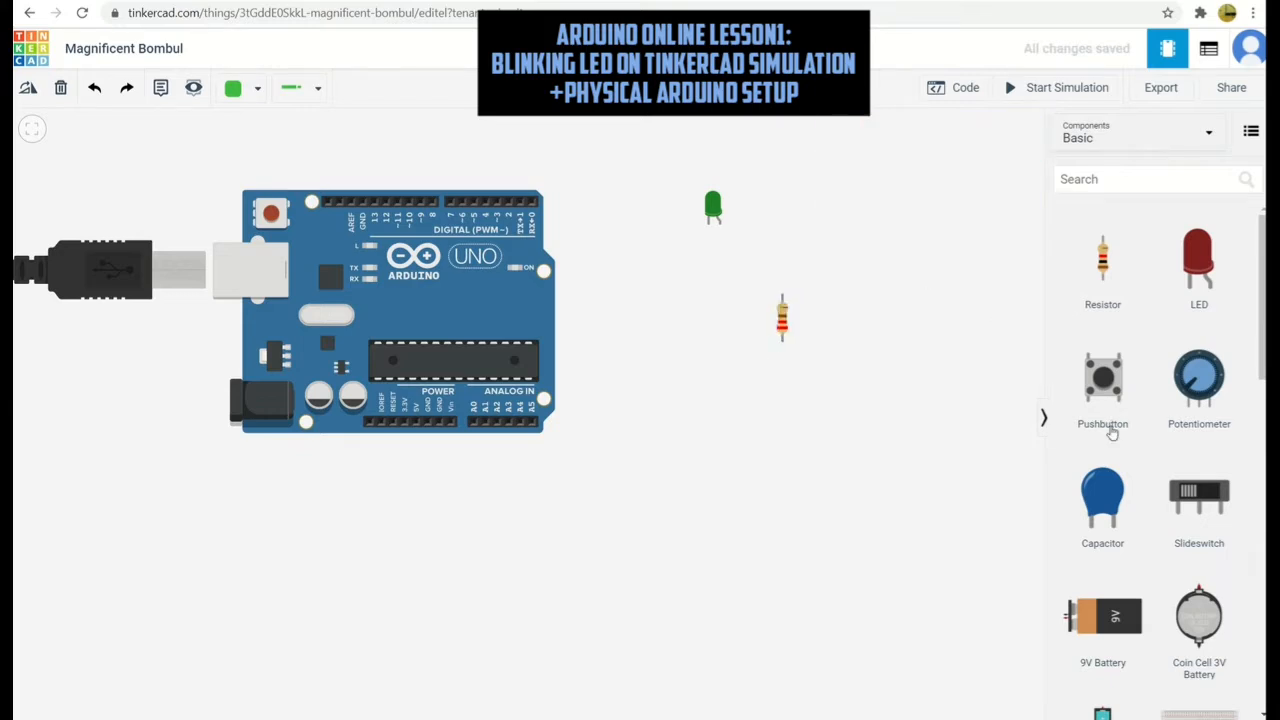
Add a small breadboard and position it just below the resistor, clear of the Arduino board
scroll(1152, 414, "down", 2)
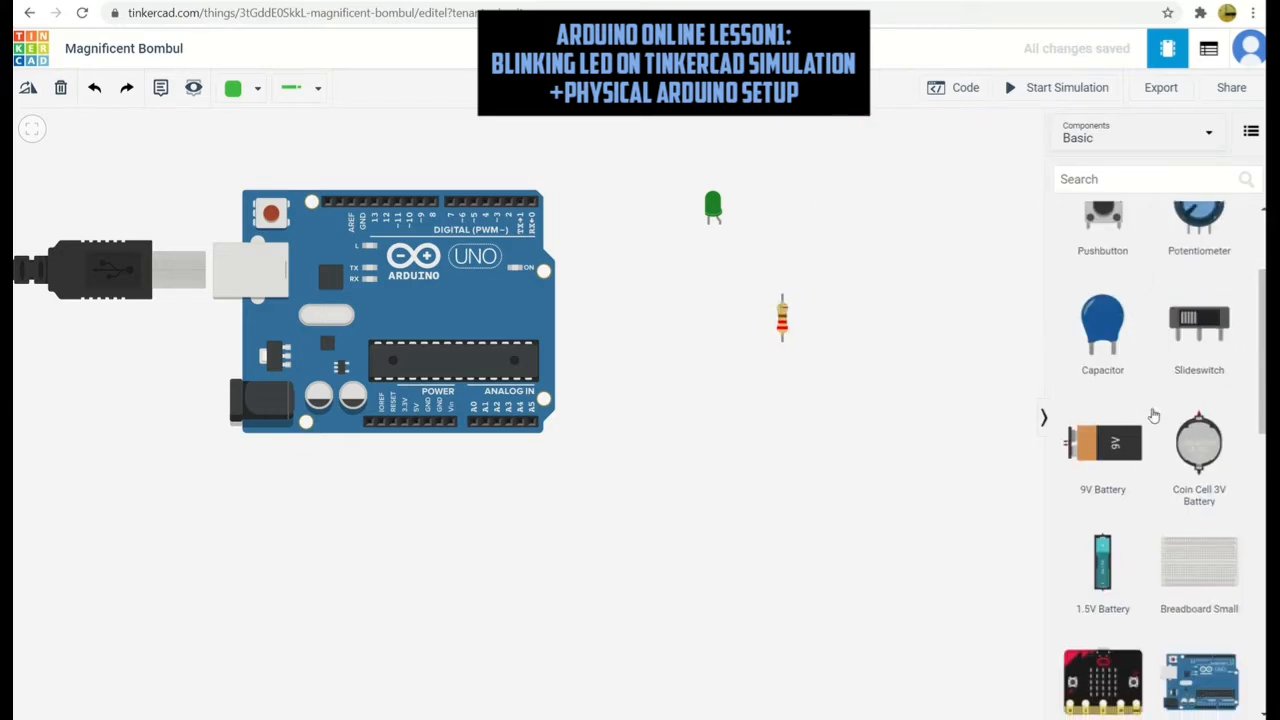
scroll(1152, 414, "down", 1)
left_click_drag(1190, 491, 931, 502)
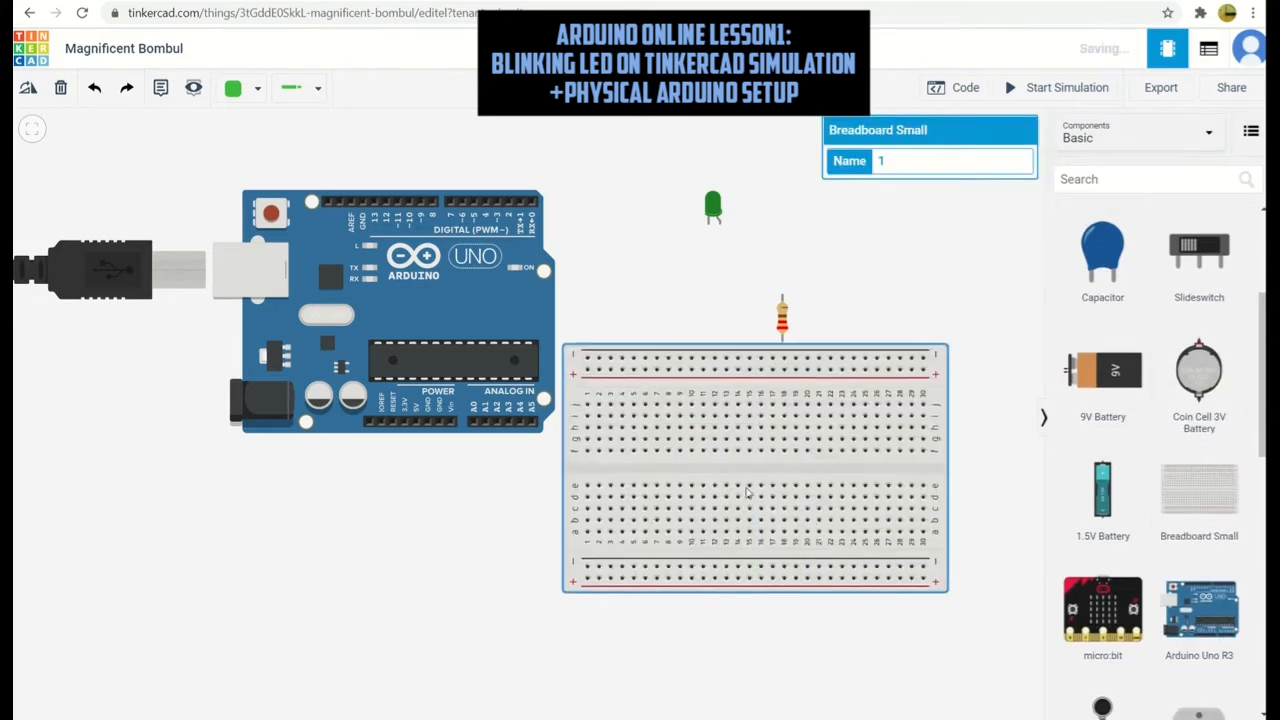
left_click_drag(740, 483, 781, 523)
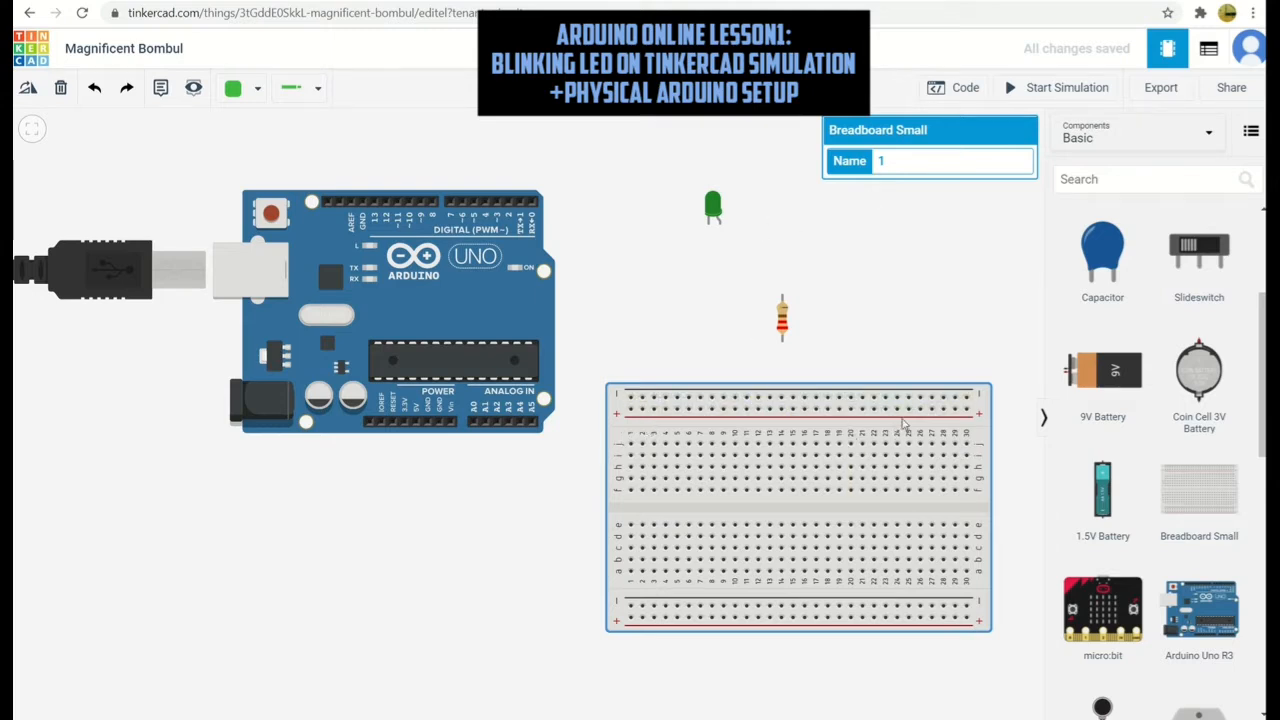
left_click_drag(909, 430, 945, 414)
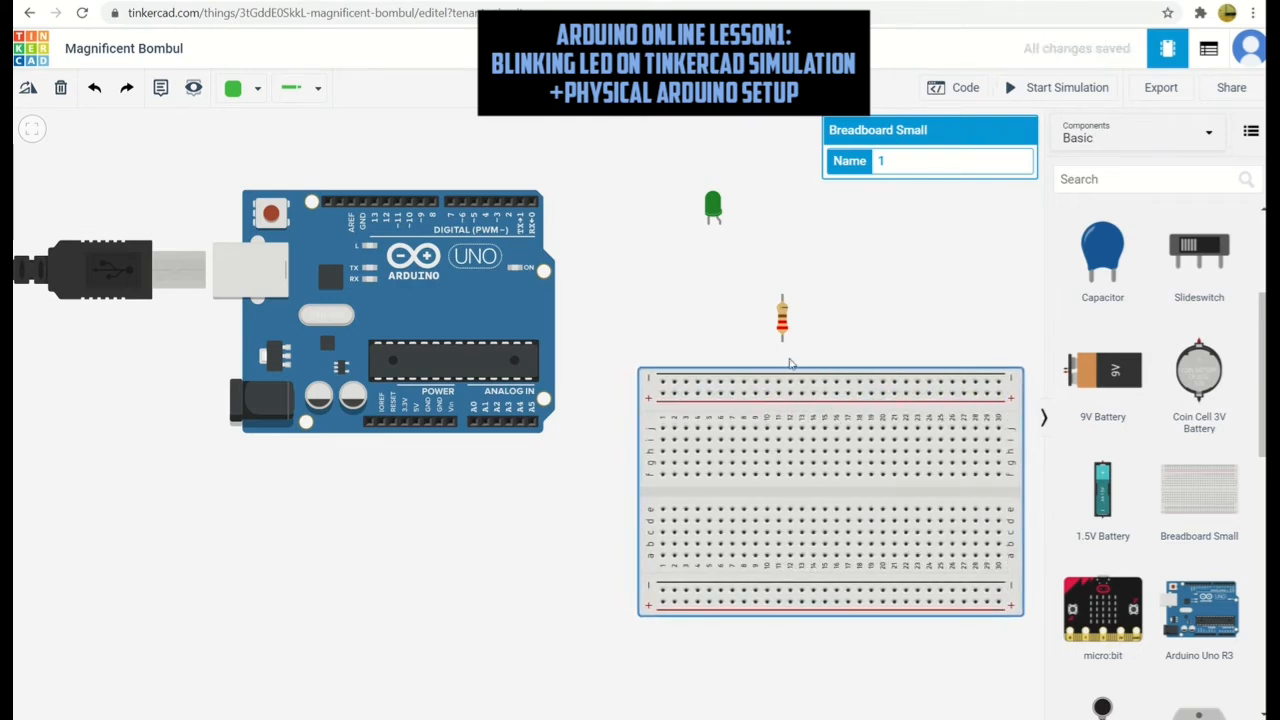
Plug the green LED into breadboard columns 7 and 8, and place the 220 Ω resistor in column 8 directly below it
left_click_drag(718, 210, 718, 243)
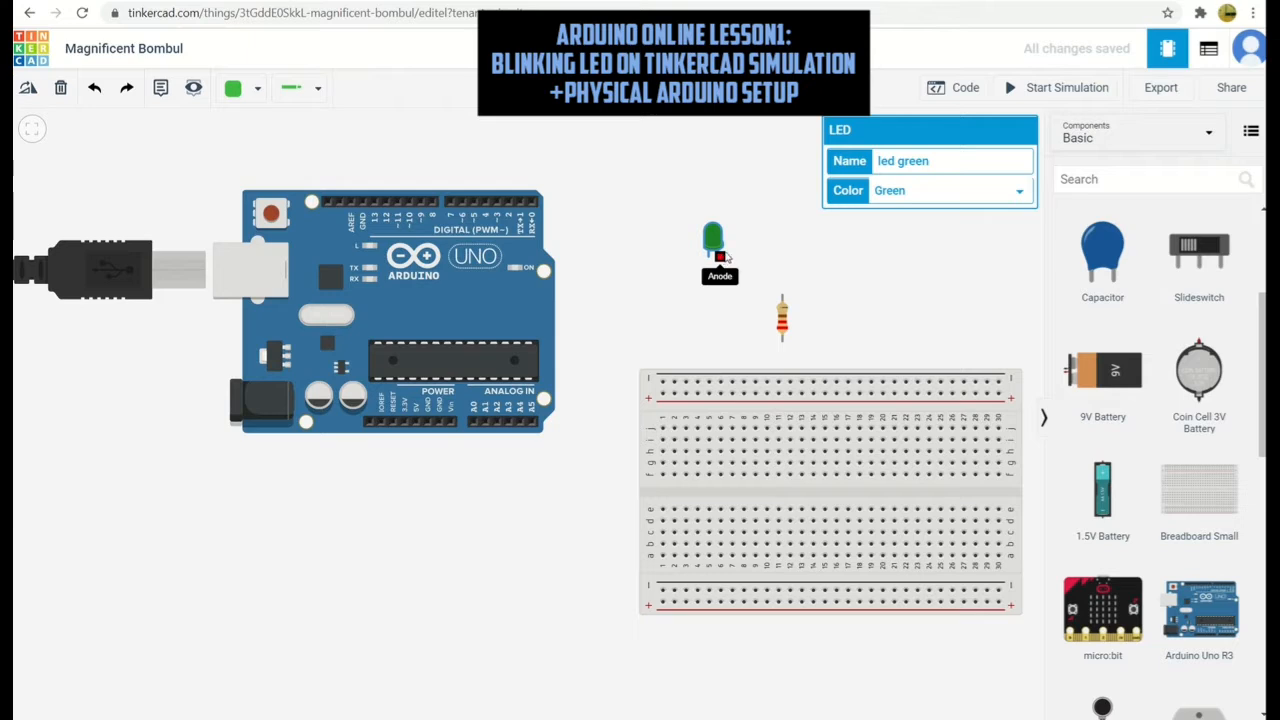
left_click_drag(715, 237, 734, 409)
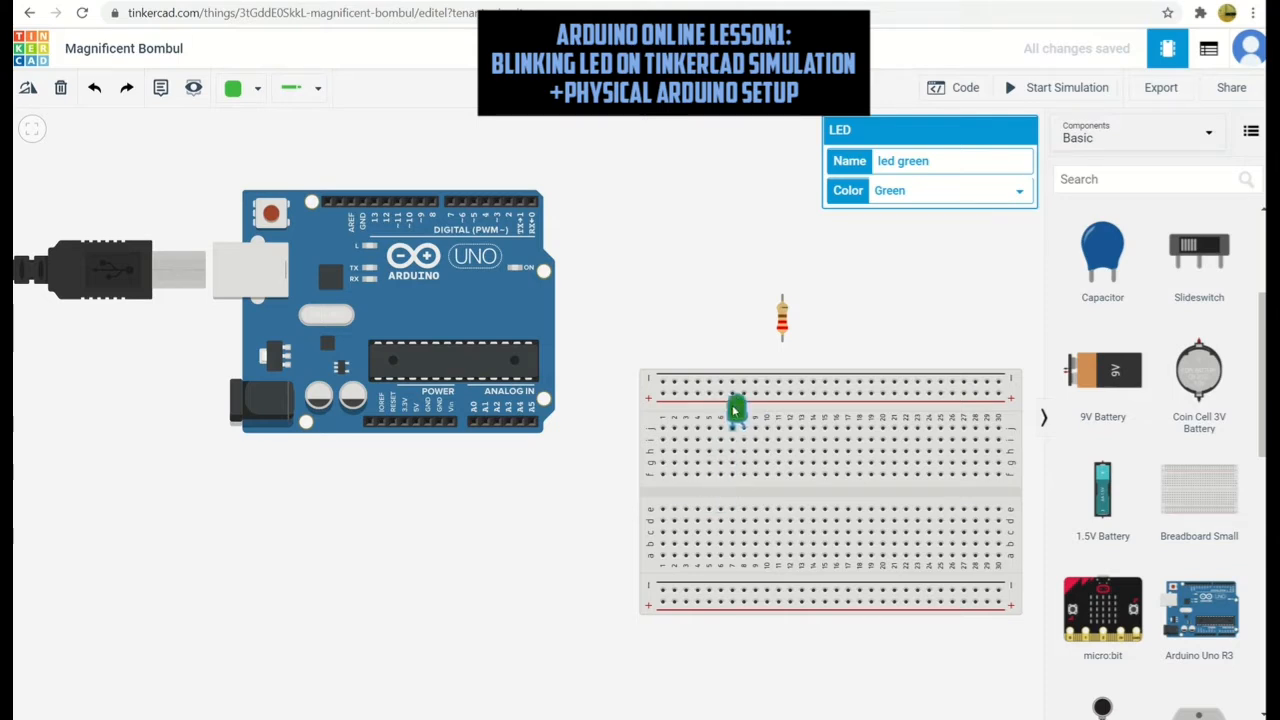
left_click_drag(734, 409, 735, 409)
left_click_drag(785, 326, 744, 456)
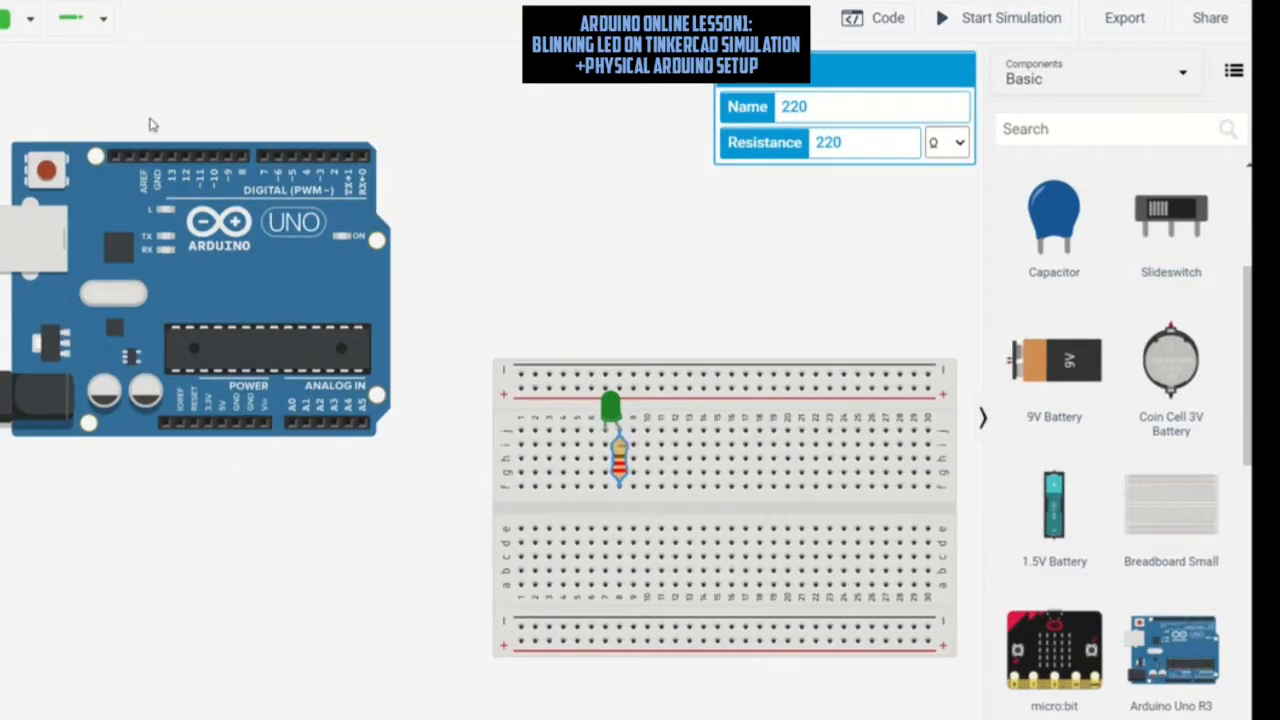
Wire the Arduino's GND to breadboard column 7, row f, and digital pin 2 to the resistor's lower terminal in column 8
left_click(32, 24)
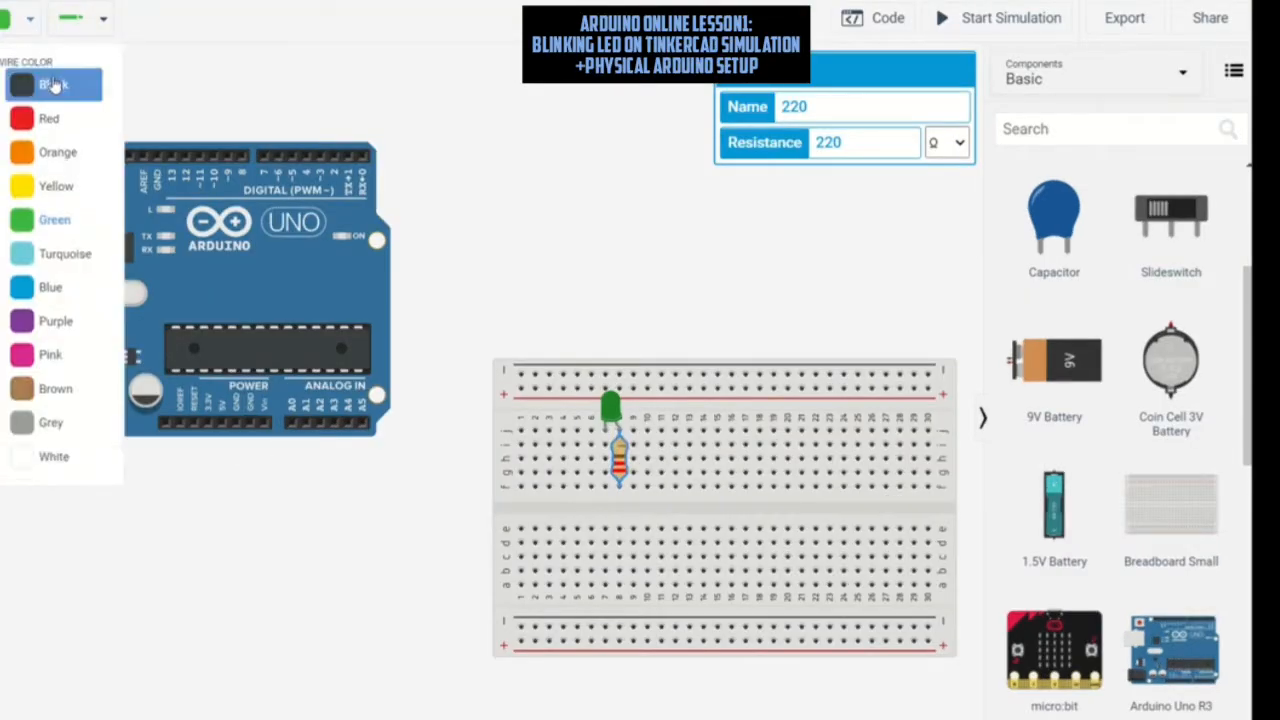
left_click(250, 424)
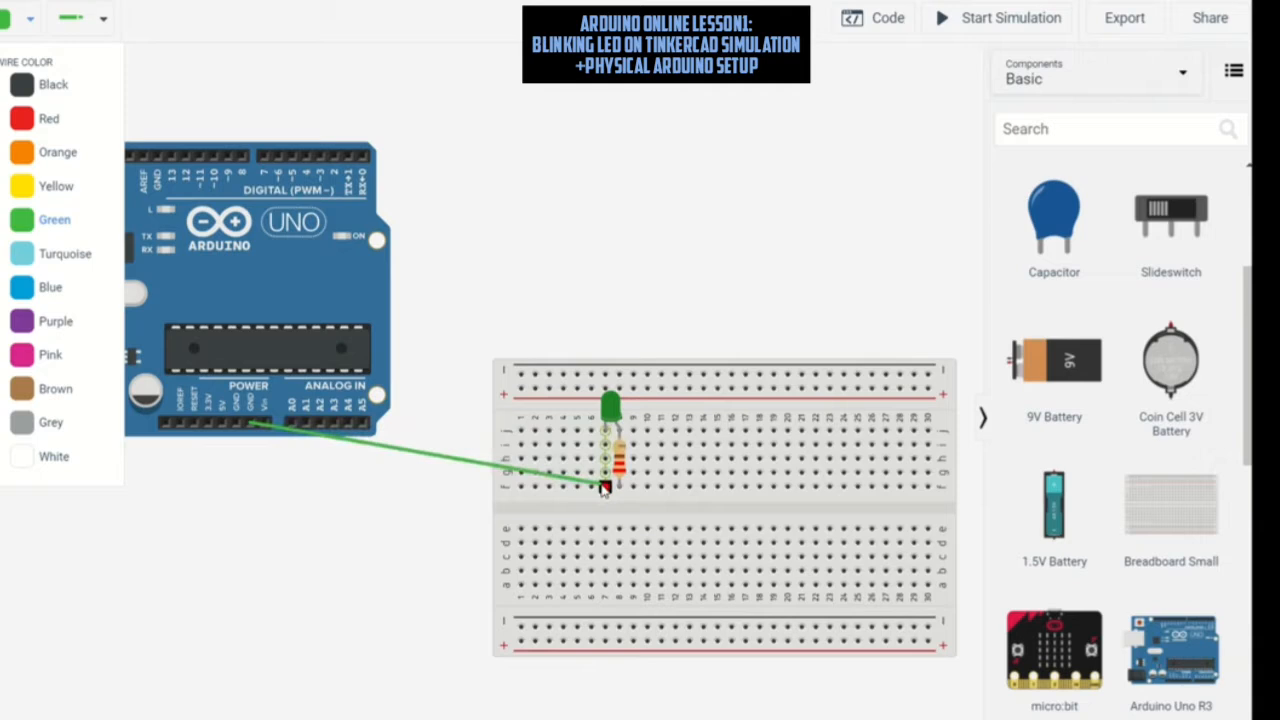
left_click(604, 488)
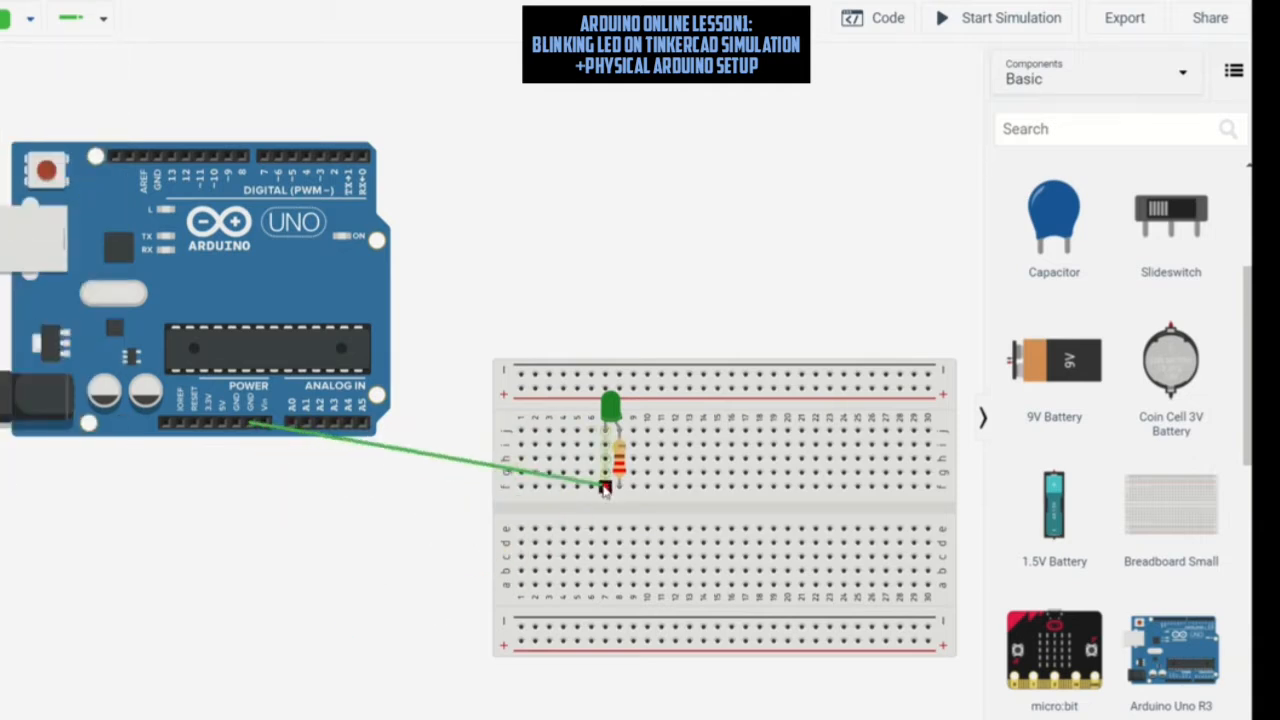
left_click(604, 487)
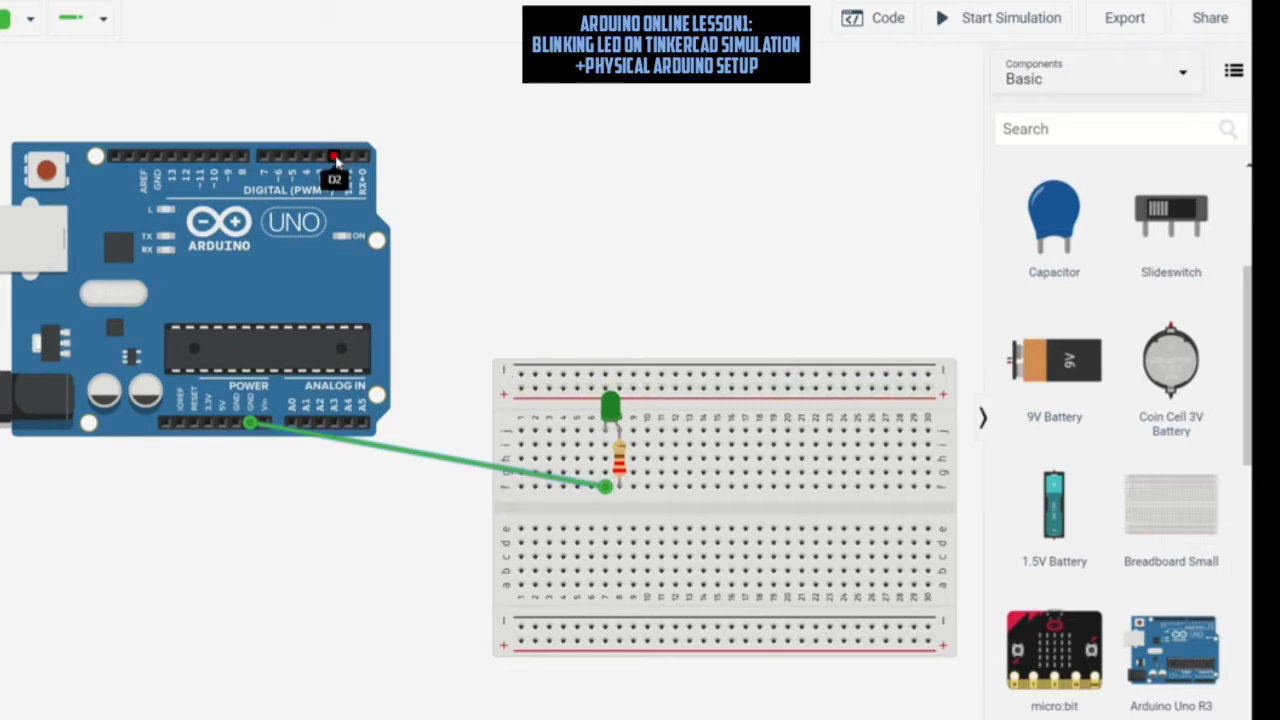
left_click(336, 158)
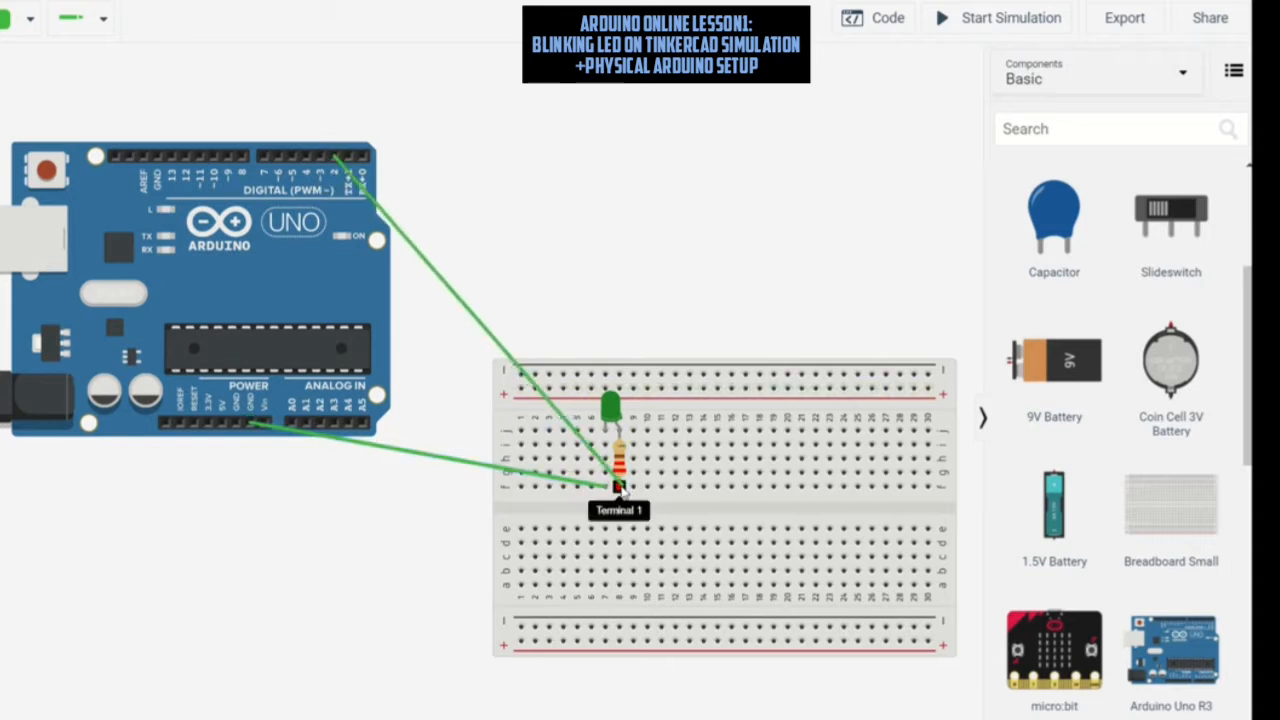
left_click(619, 487)
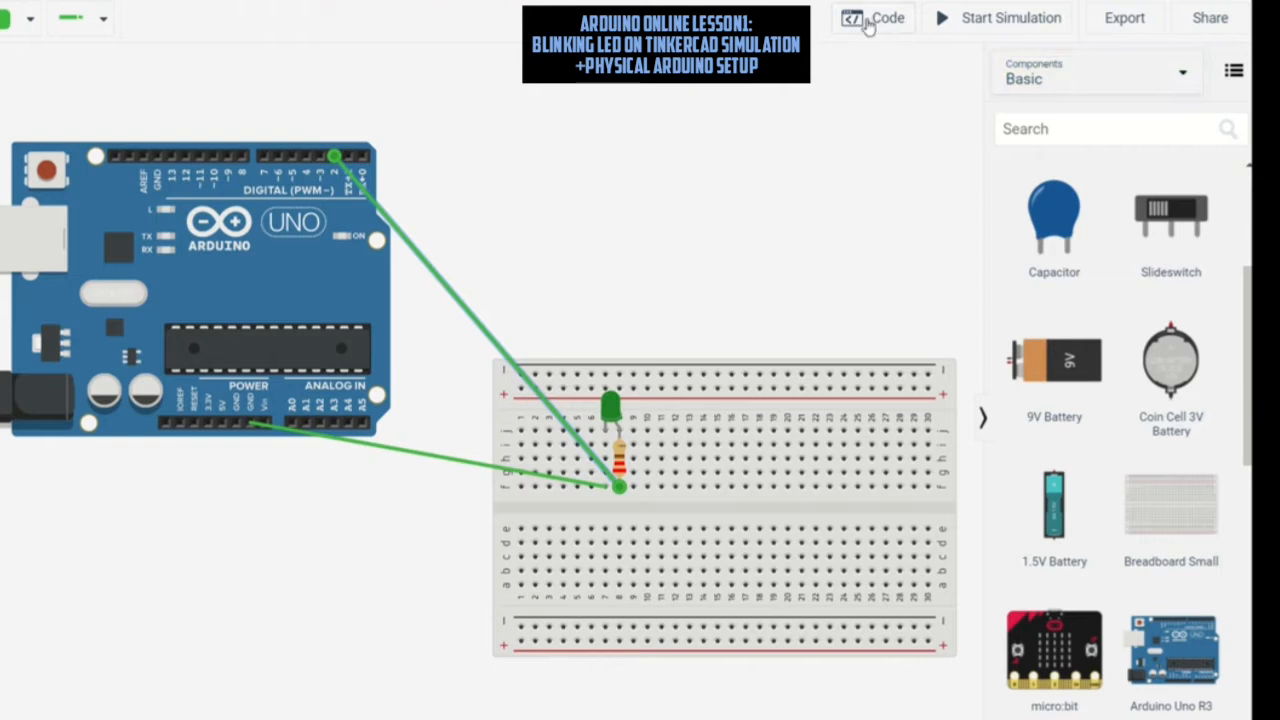
Open the block code editor, move the default block stack higher in the code area, and run and stop the simulation
left_click(866, 24)
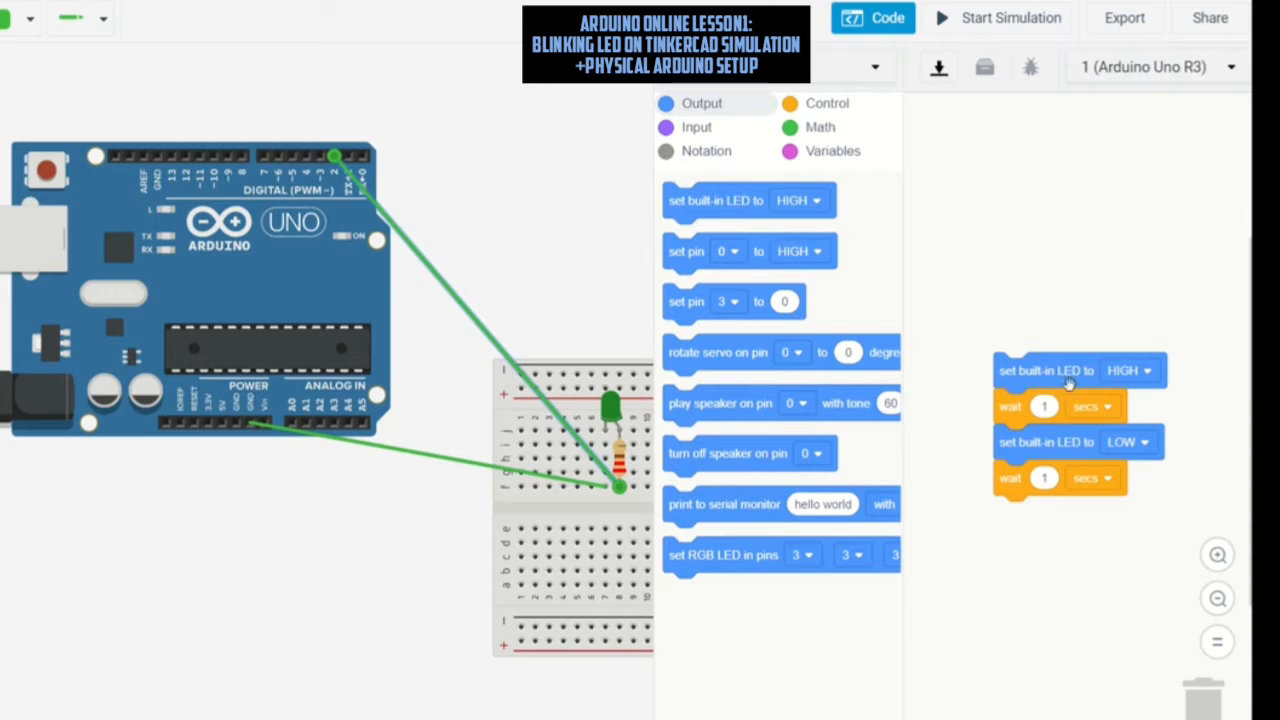
left_click_drag(1036, 371, 1000, 190)
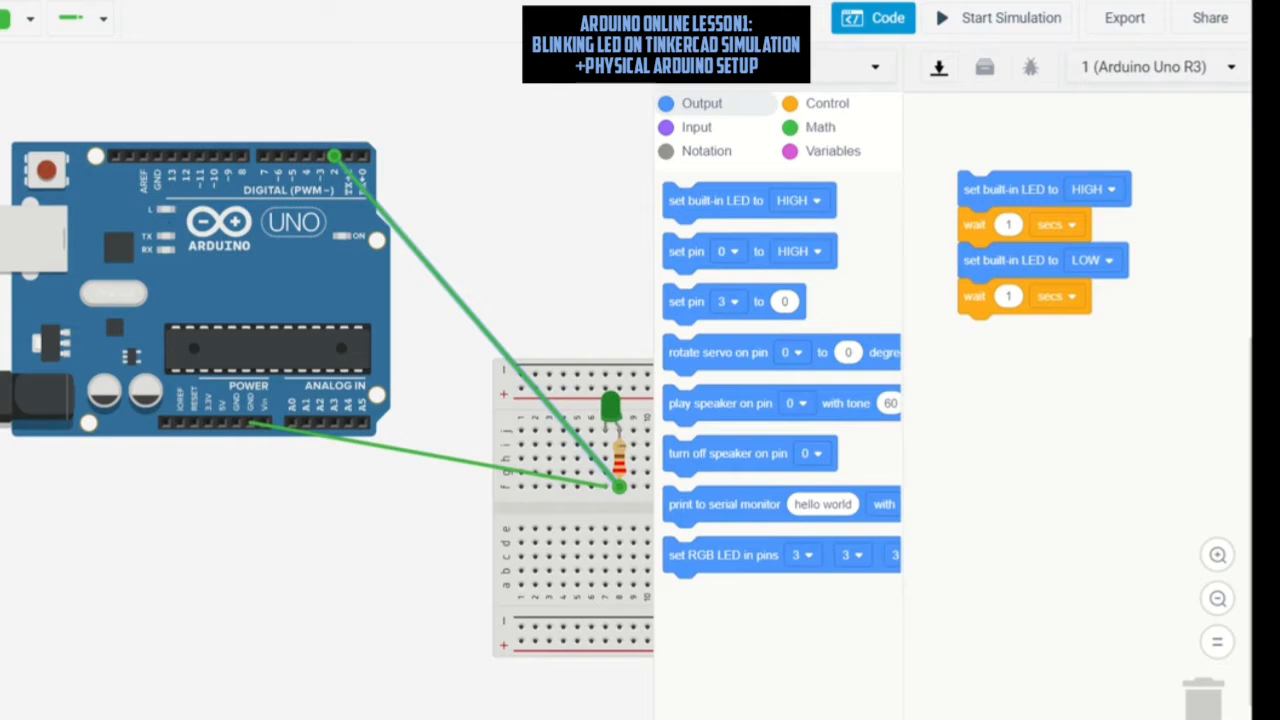
left_click(990, 25)
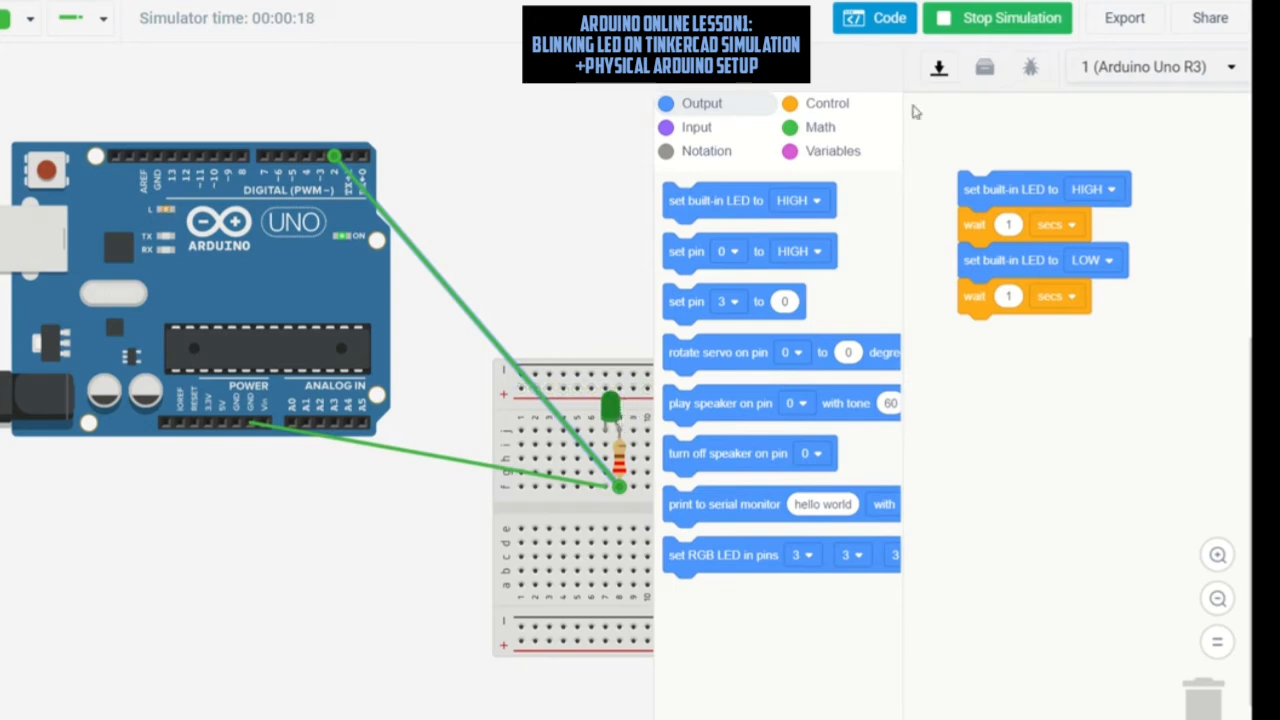
left_click(947, 27)
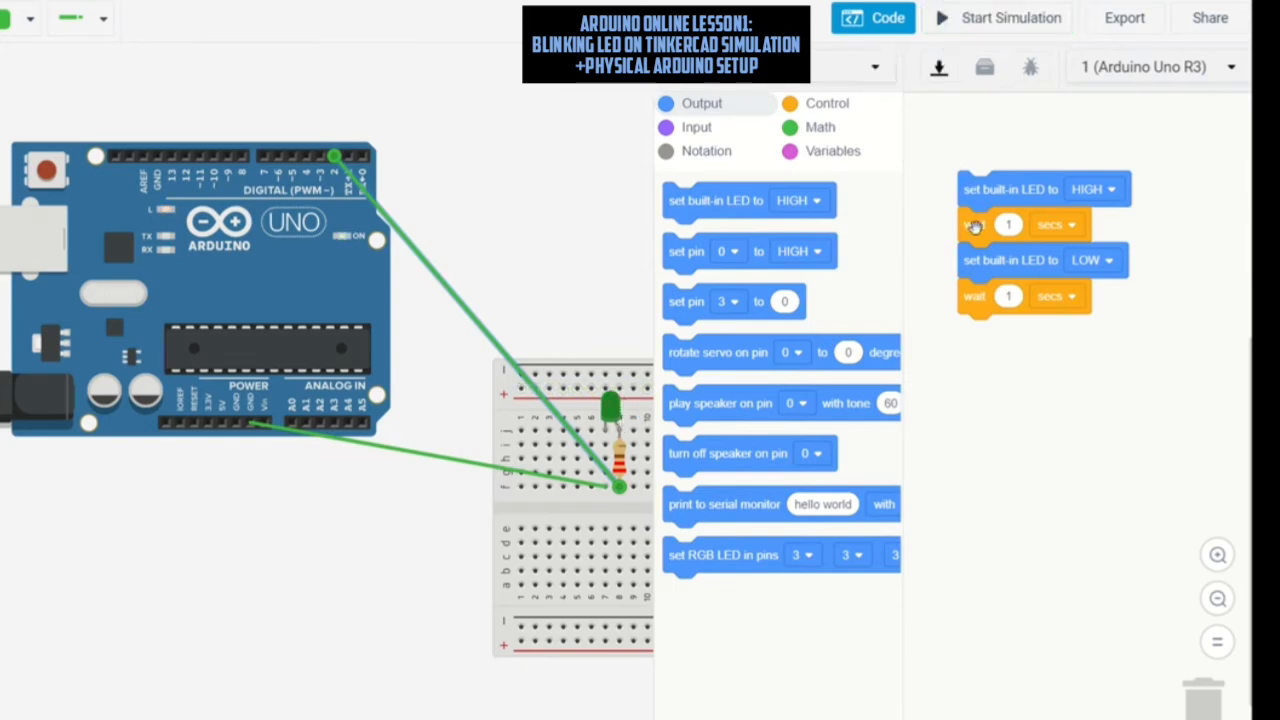
Pull the default code blocks apart and delete both "set built-in LED" blocks, keeping the two wait blocks
left_click_drag(975, 231, 973, 302)
left_click_drag(976, 225, 997, 604)
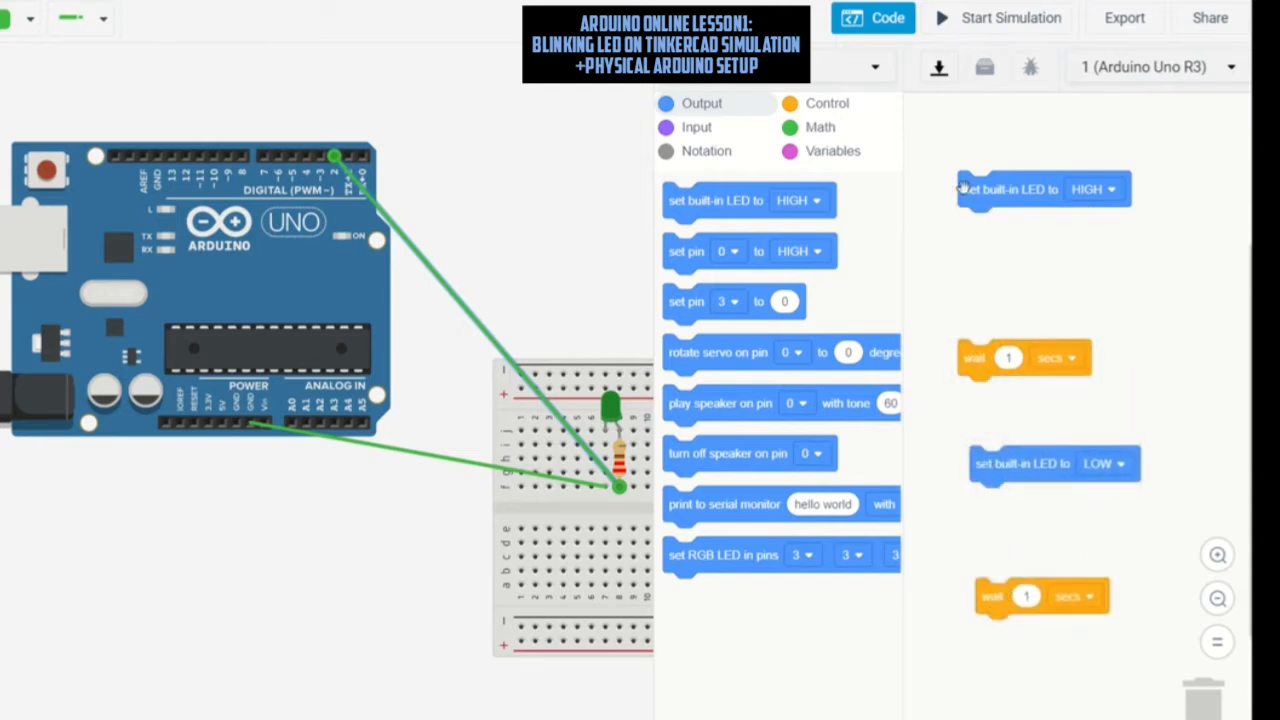
right_click(970, 189)
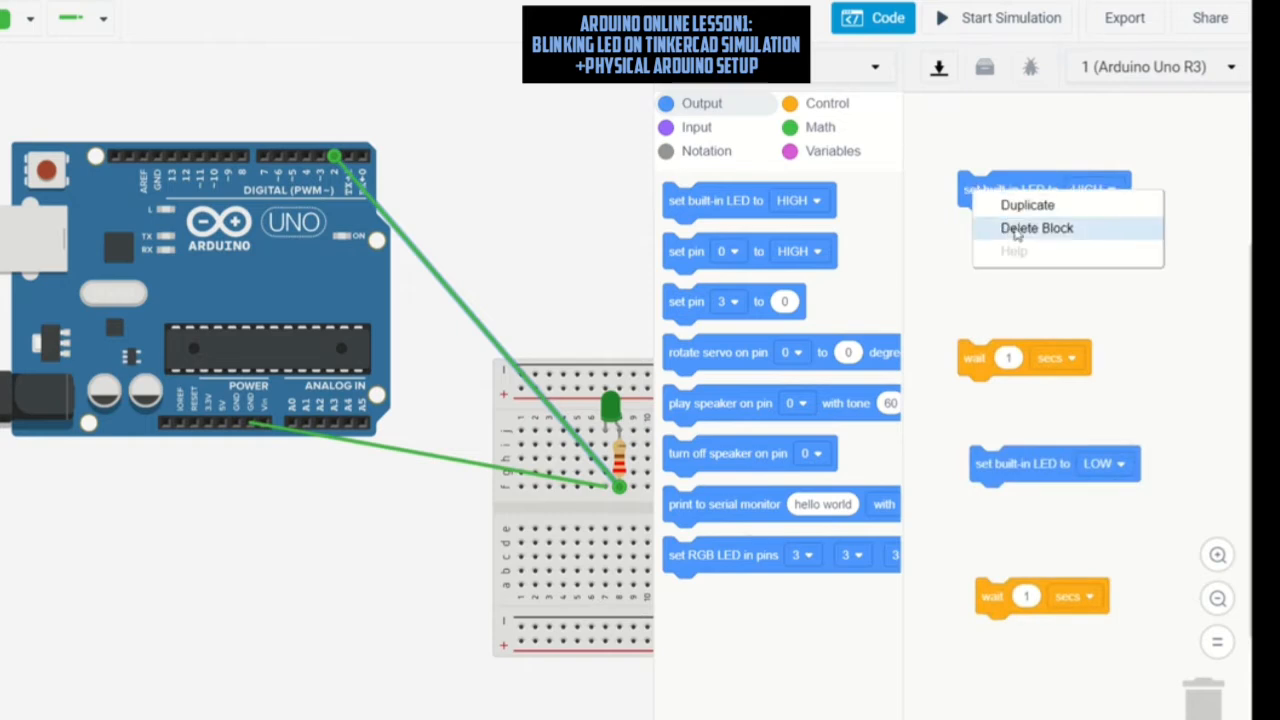
left_click(1016, 228)
right_click(994, 468)
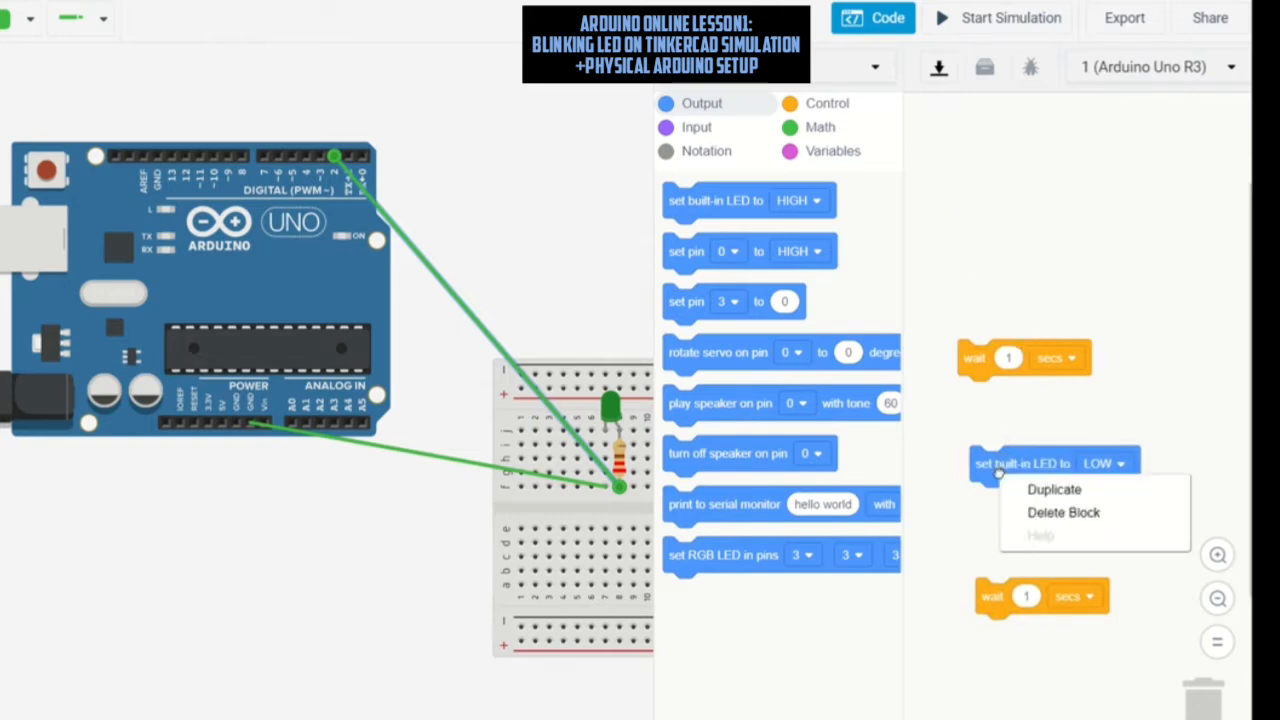
left_click(1022, 513)
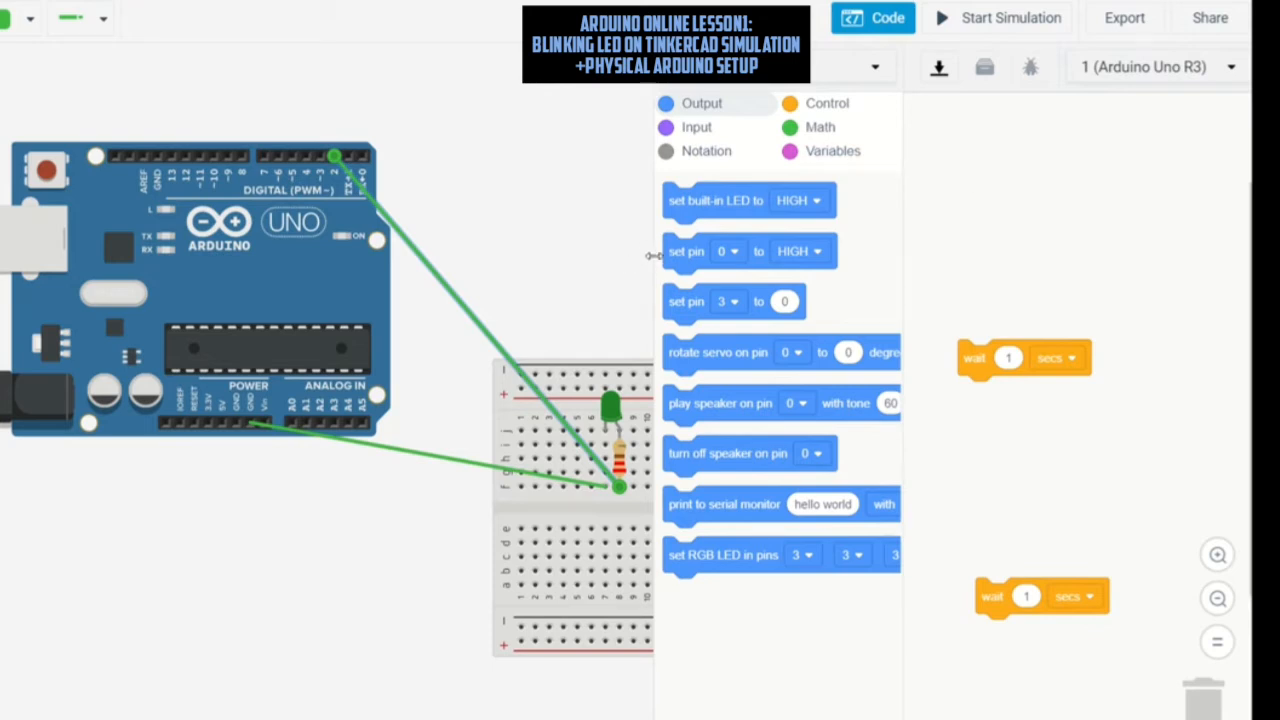
Add a "set pin" output block above the first wait block and place a duplicate between the two wait blocks
left_click_drag(716, 251, 1022, 214)
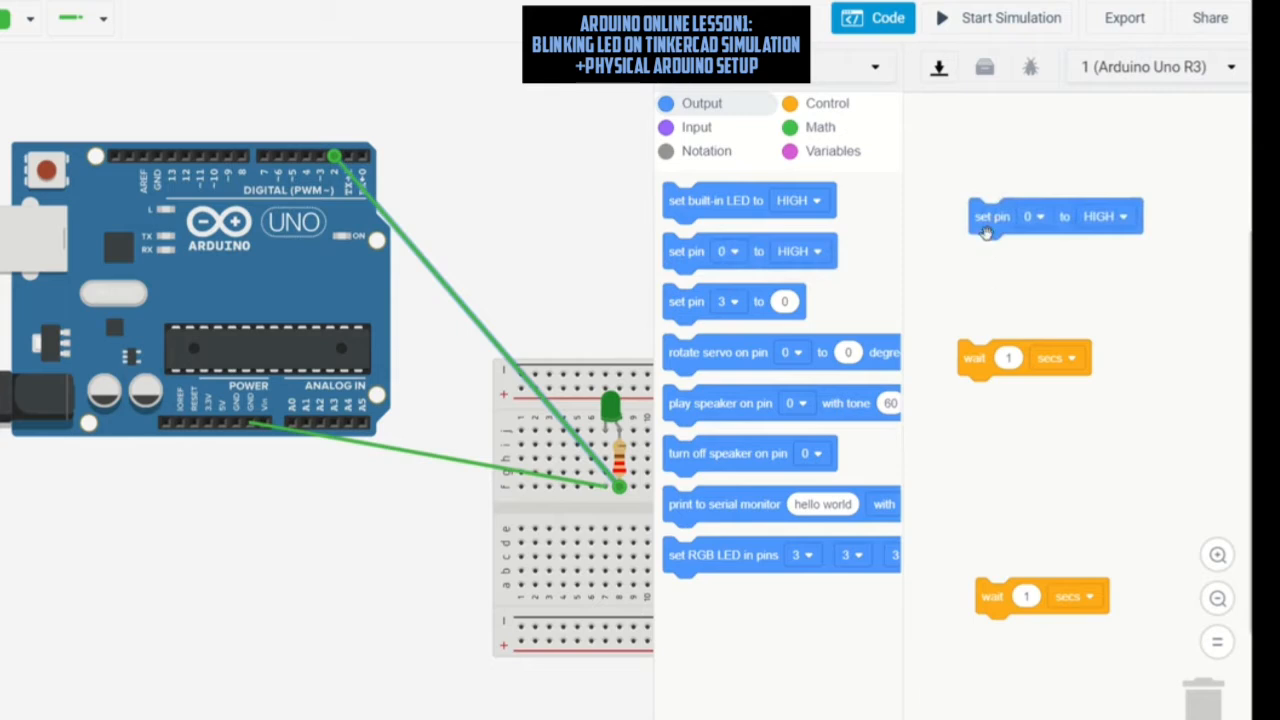
right_click(985, 232)
left_click(1000, 243)
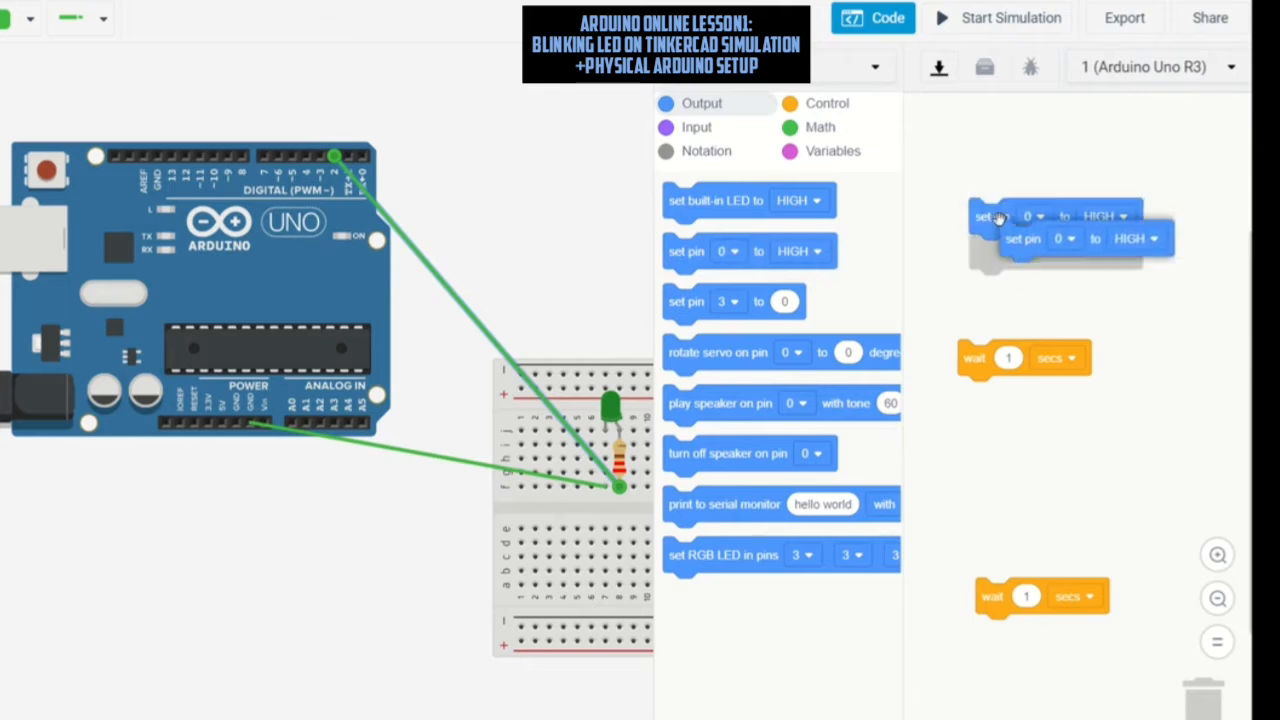
left_click(965, 455)
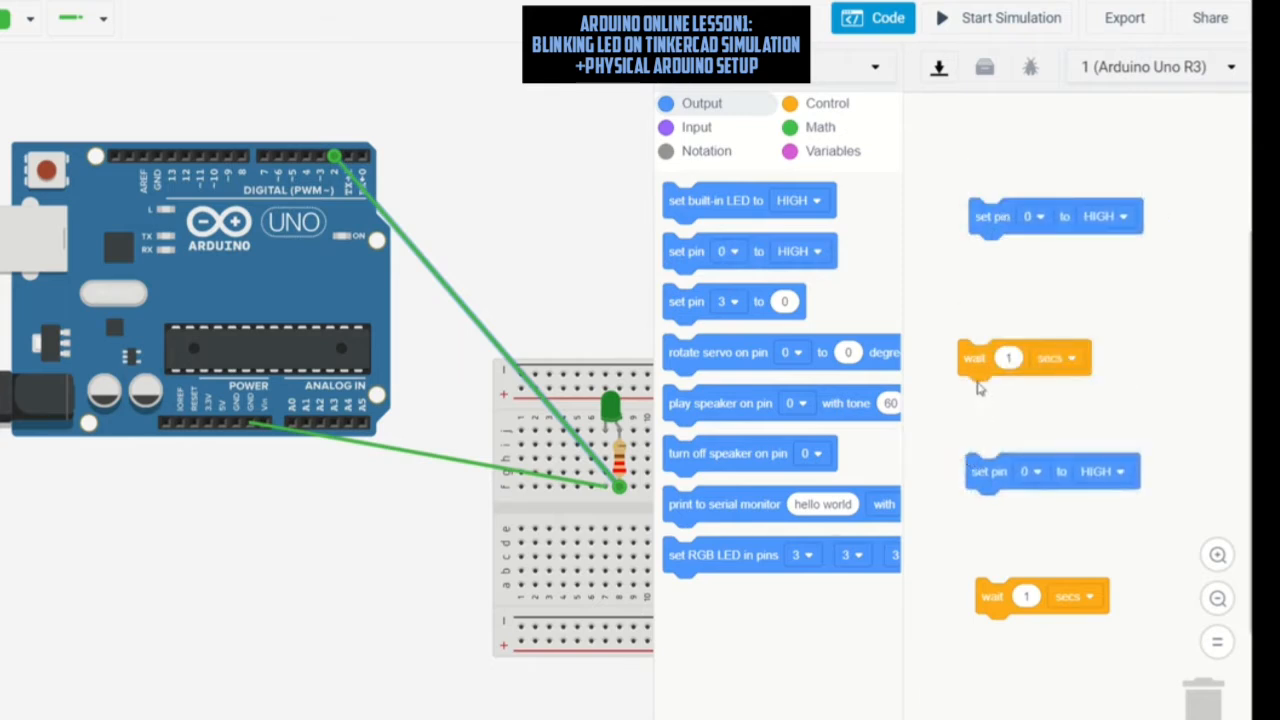
Set the pin number of both "set pin" blocks to 2
left_click(1040, 218)
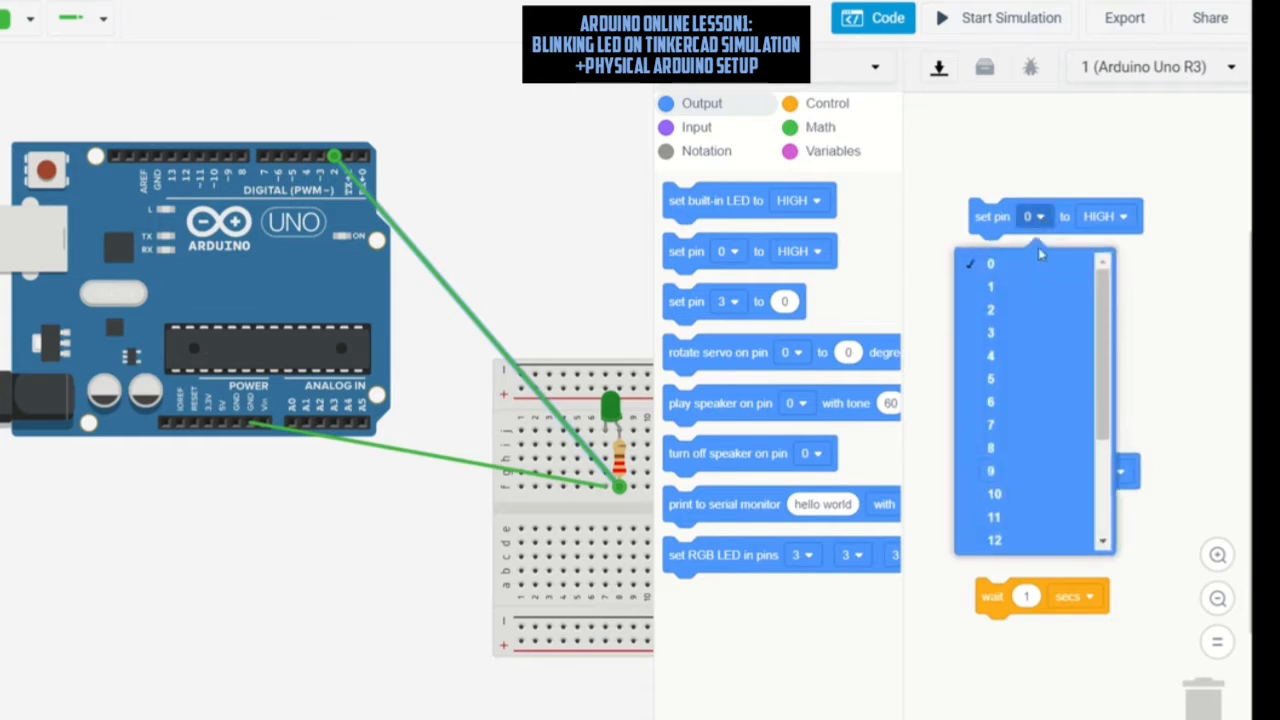
left_click(1040, 311)
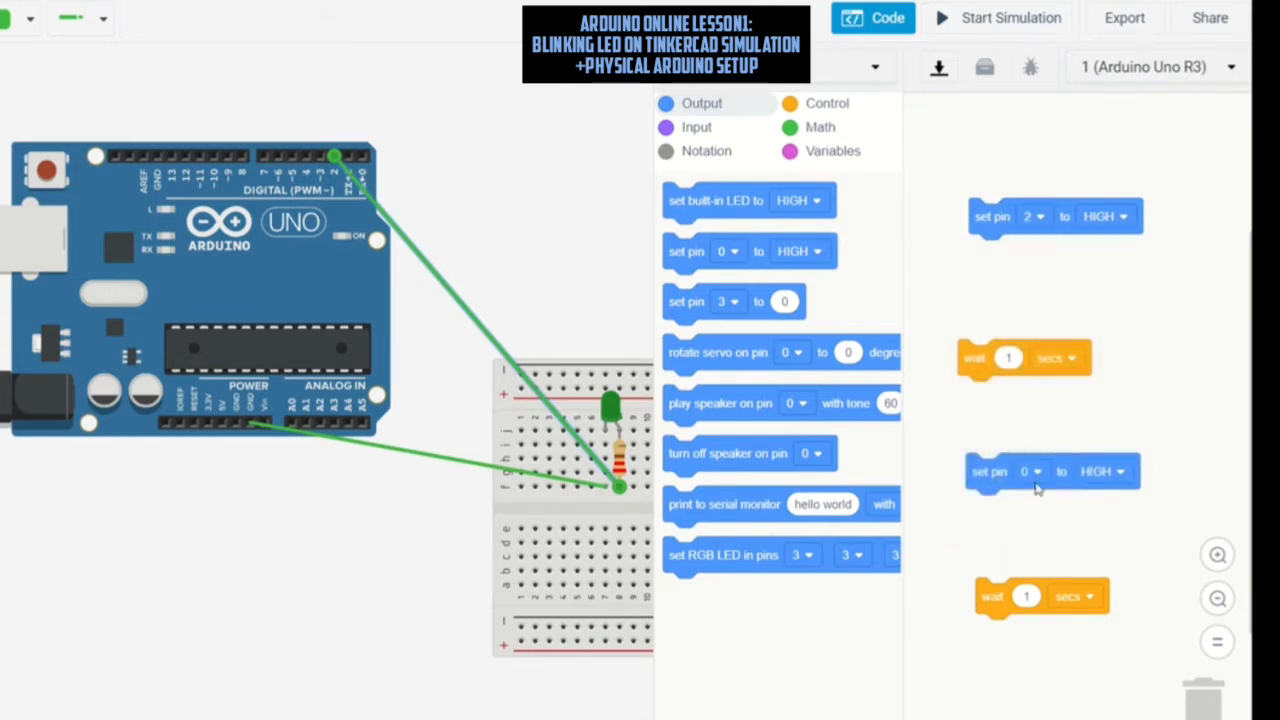
left_click(1032, 472)
left_click(995, 197)
Set the second pin block to LOW and join all blocks in the order HIGH, wait, LOW, wait
left_click_drag(985, 218, 982, 322)
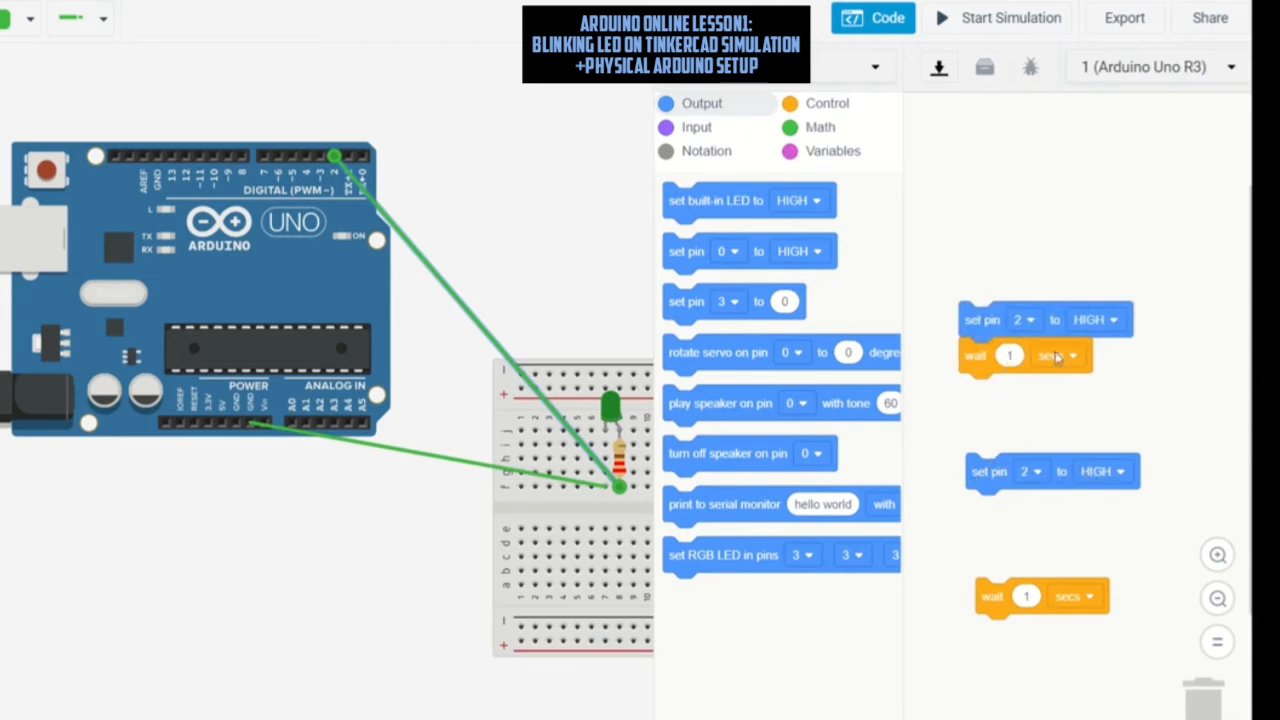
left_click(1121, 478)
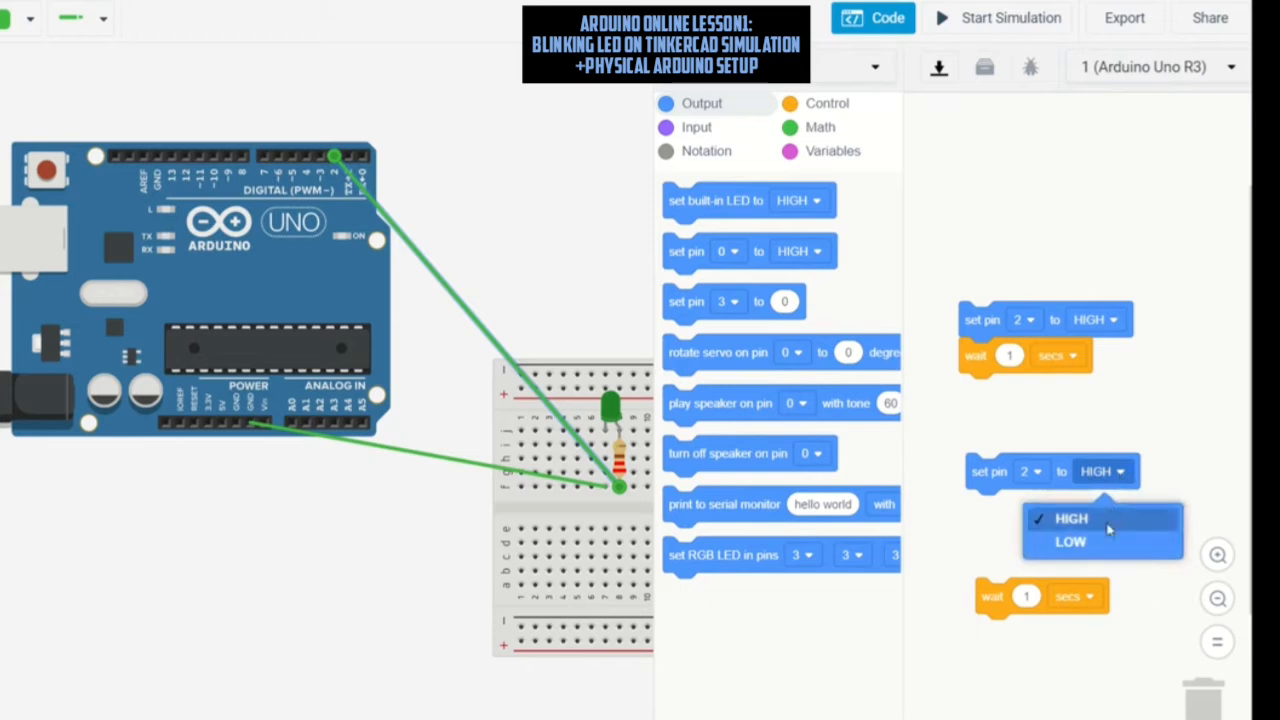
left_click(1078, 537)
left_click_drag(982, 474, 977, 395)
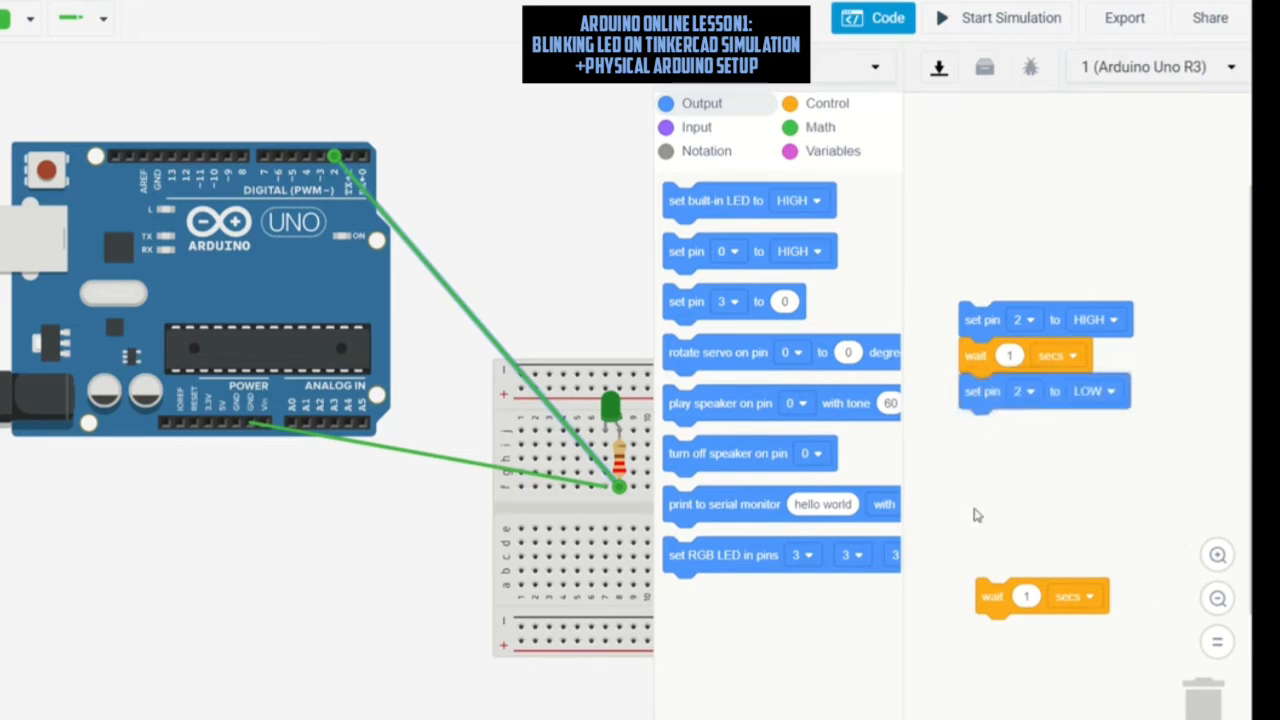
left_click_drag(983, 600, 980, 440)
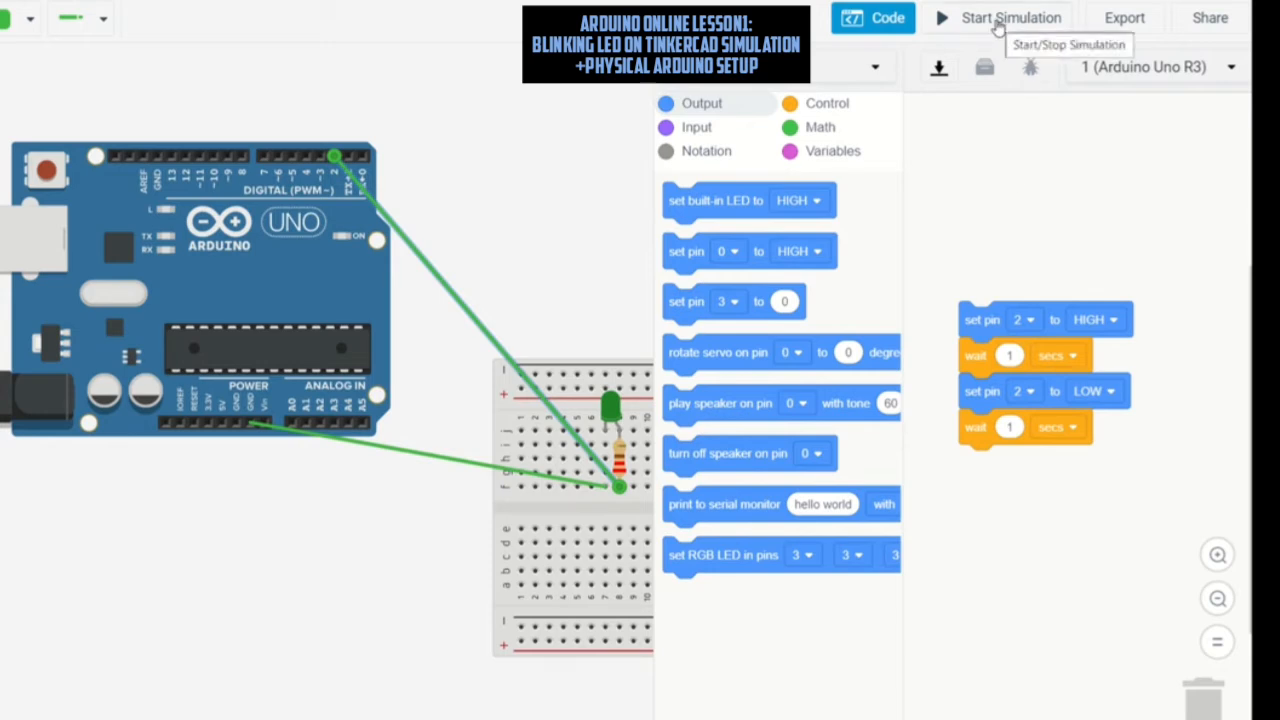
Run and stop the simulation to test the blinking, and set both wait blocks to 0.5 seconds
left_click(998, 22)
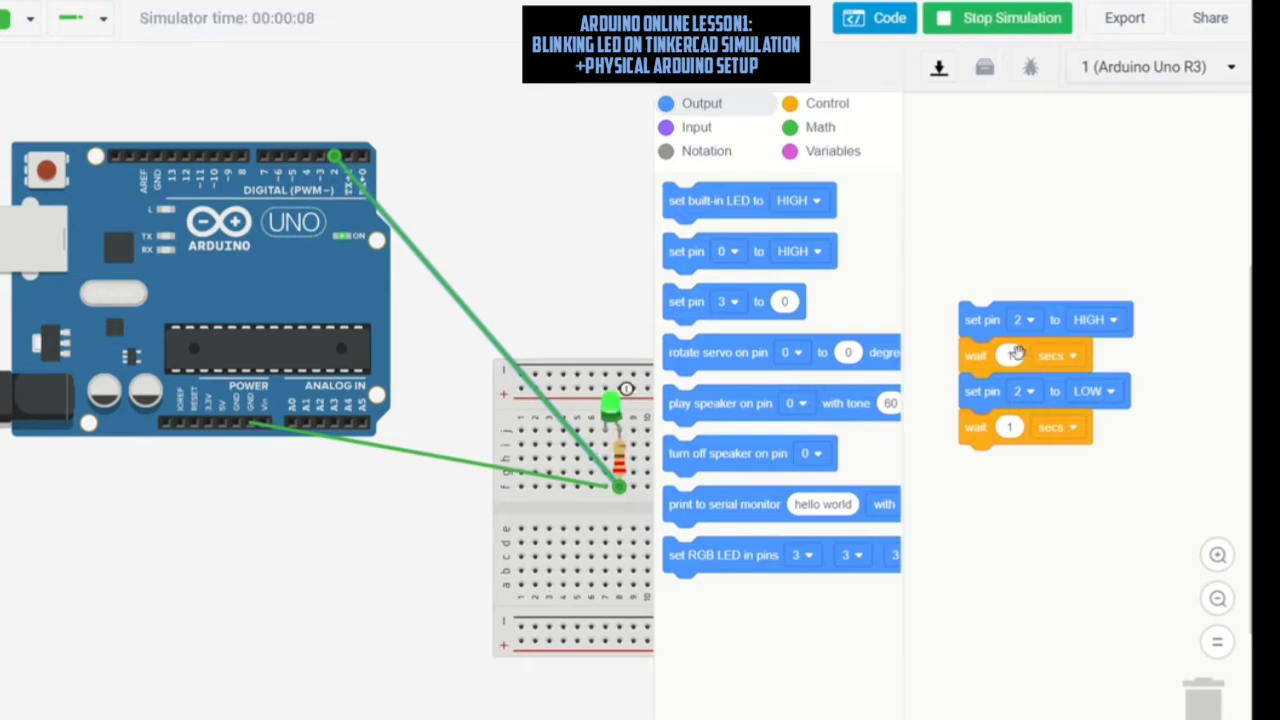
left_click(995, 17)
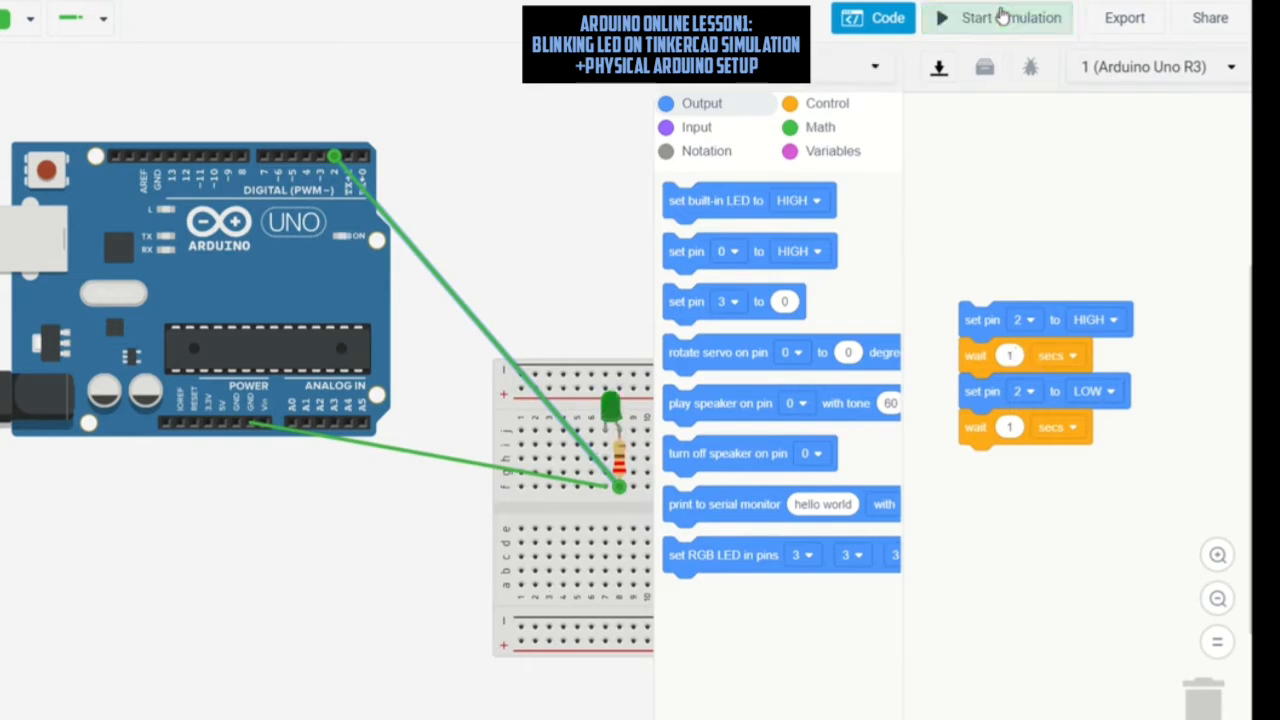
left_click(1011, 355)
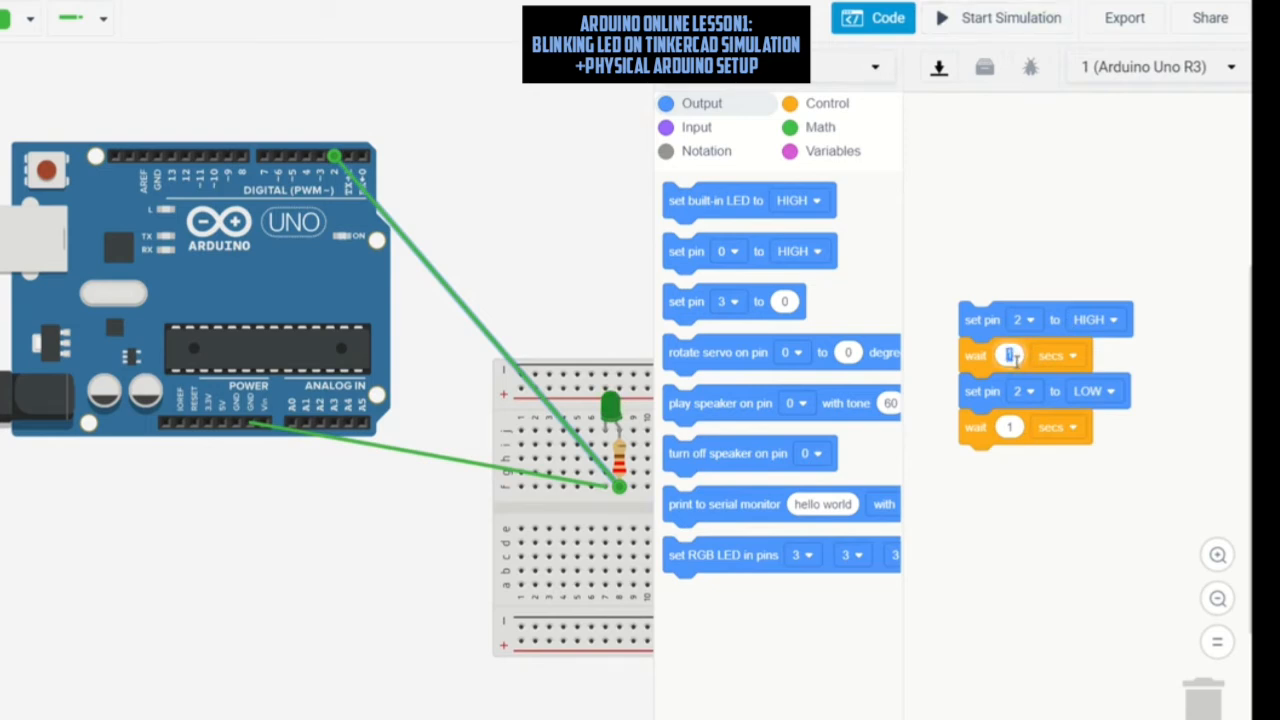
type("0.5")
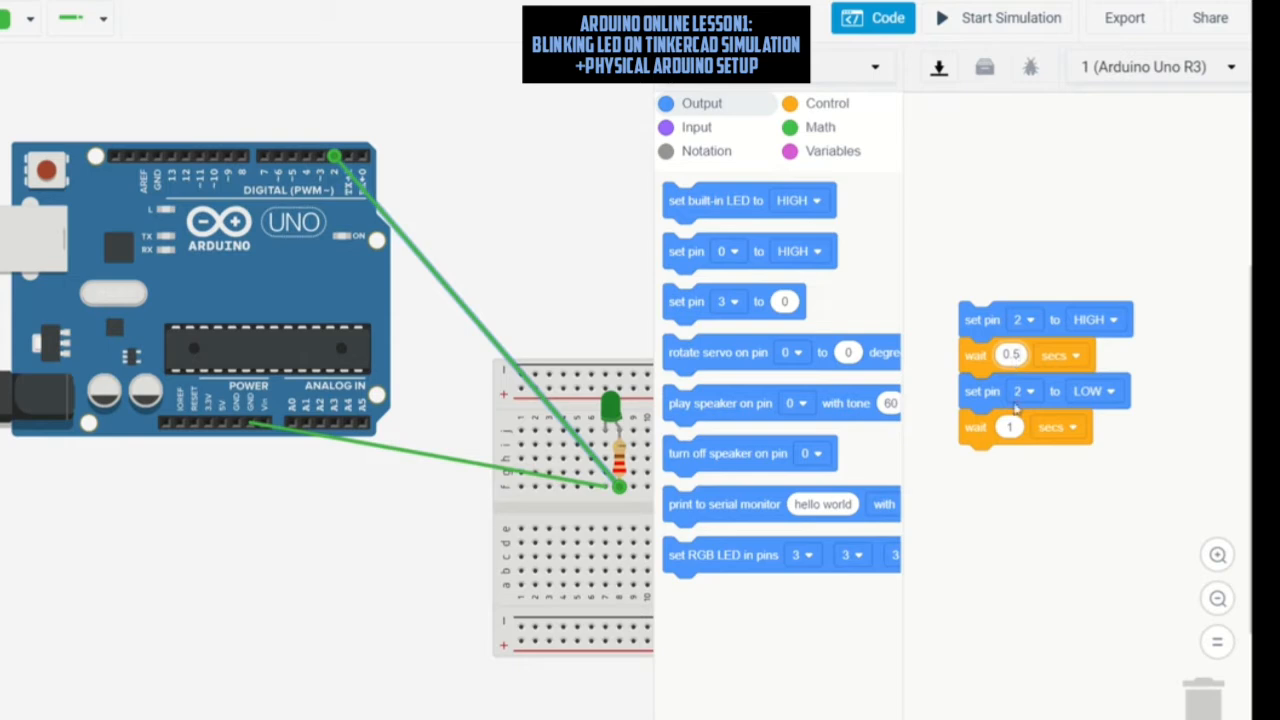
left_click(1009, 427)
type("0.5")
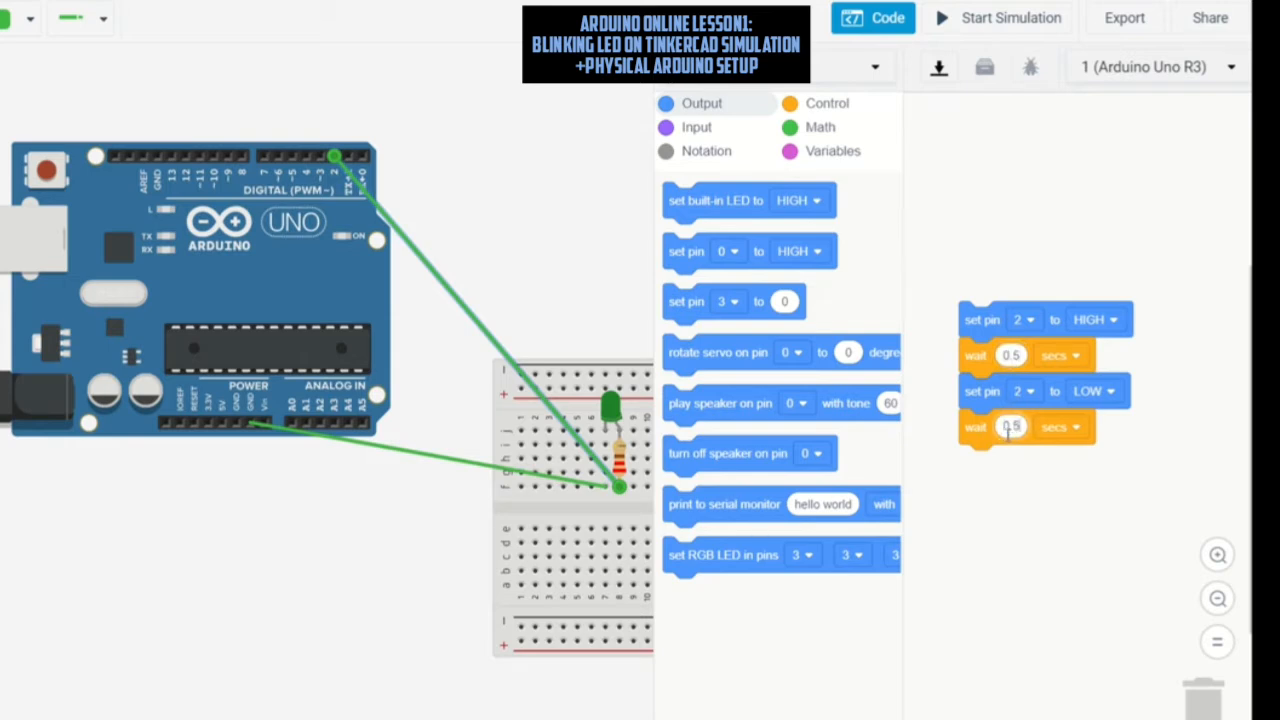
left_click(1024, 539)
Run the simulation with the shorter waits, examine the LED's blinking on the whole breadboard, and stop it
left_click(978, 18)
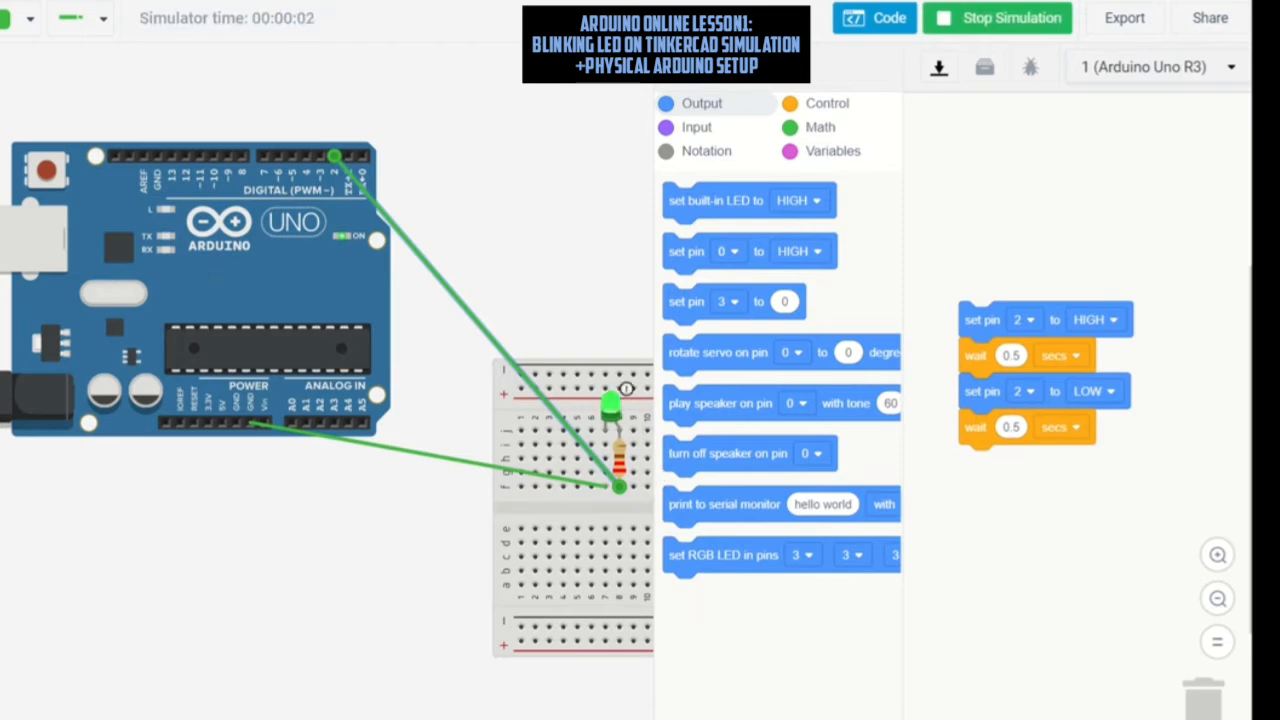
key("f")
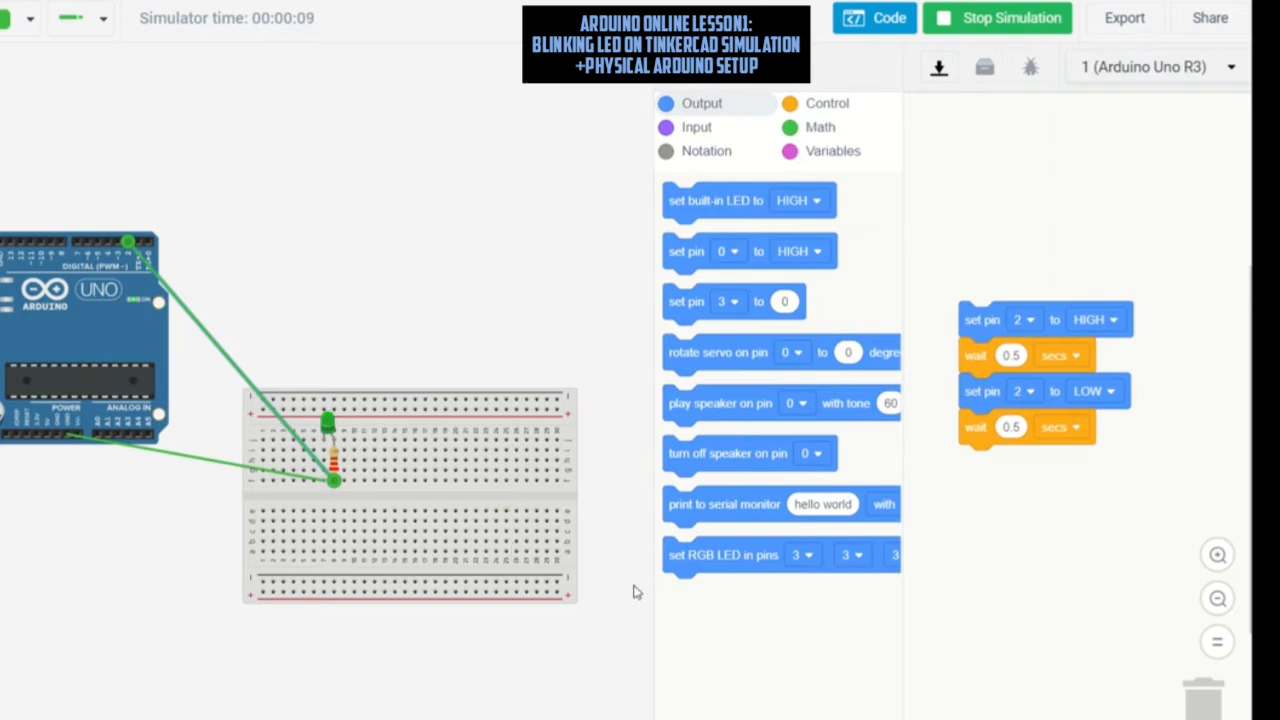
left_click(960, 22)
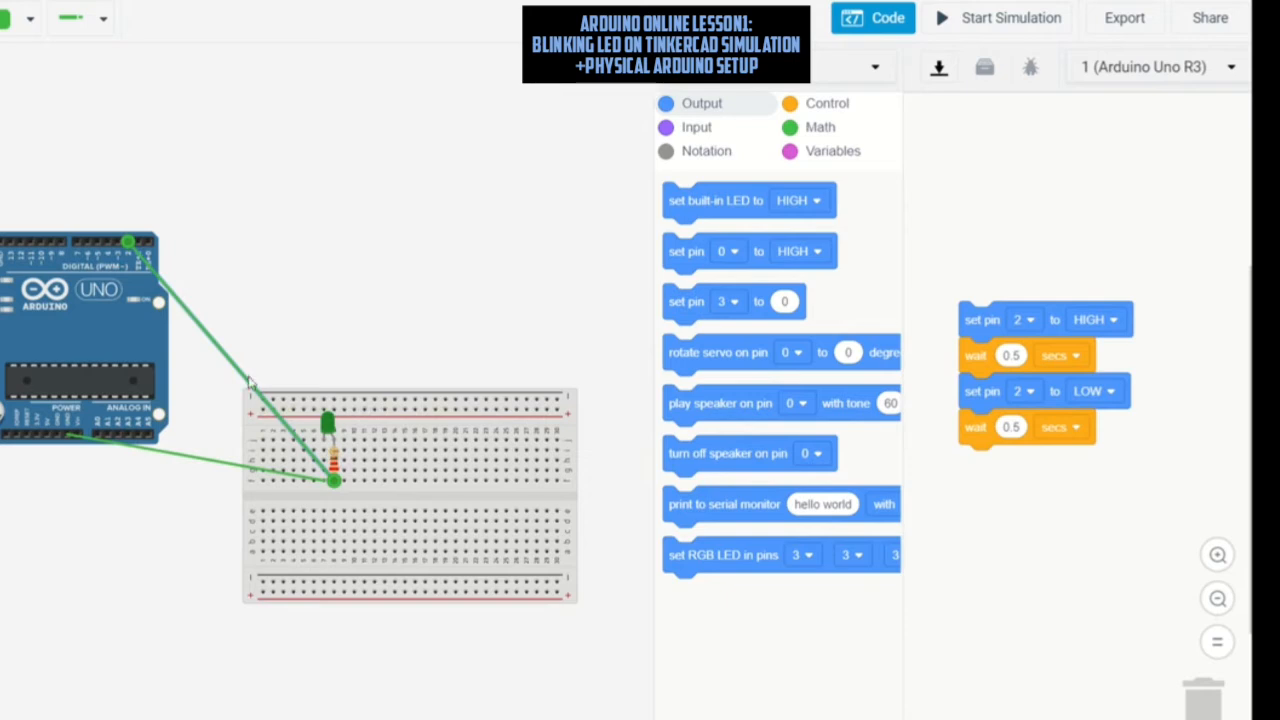
Change the colour of the wire between the Arduino's GND pin and the breadboard to black
left_click(224, 460)
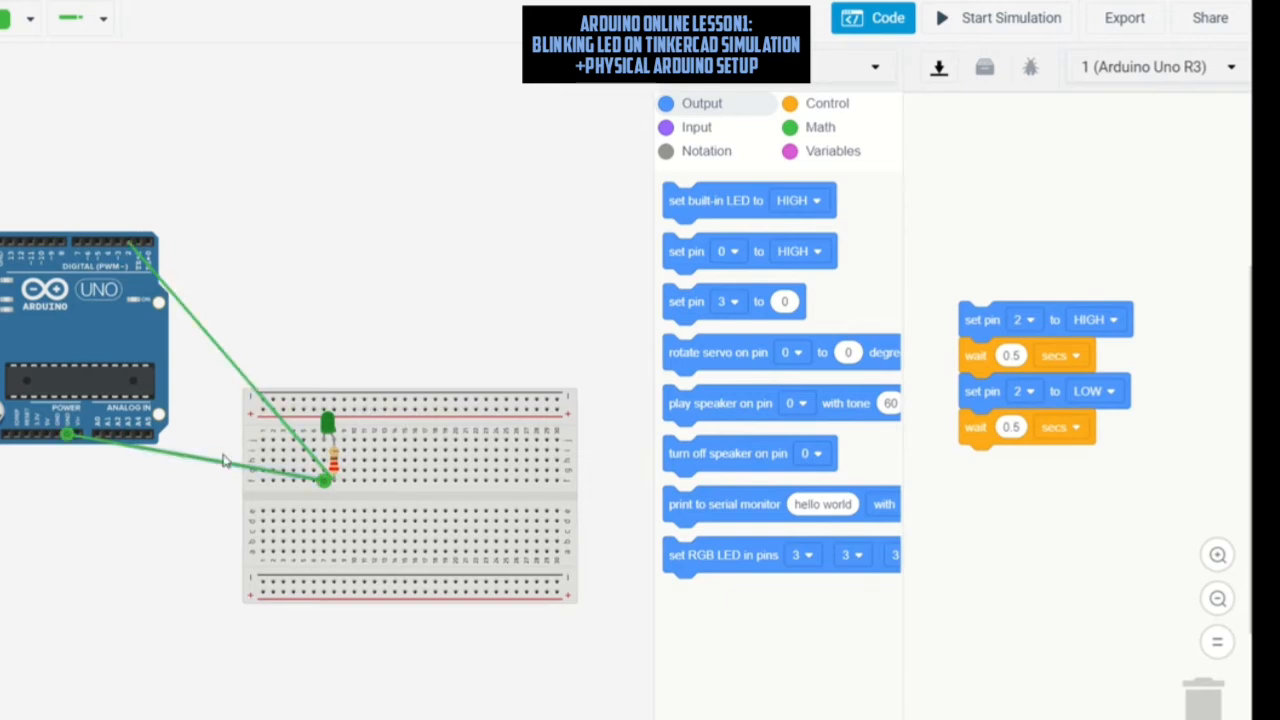
left_click(20, 18)
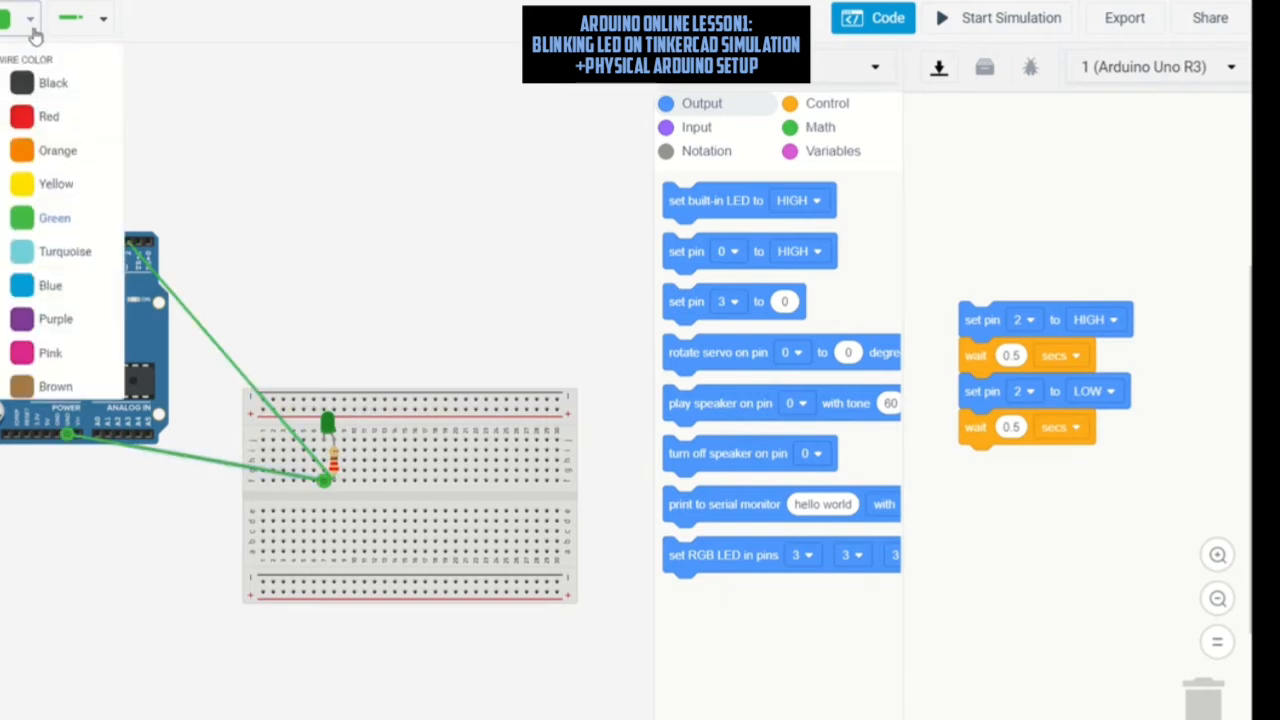
left_click(30, 86)
left_click(285, 425)
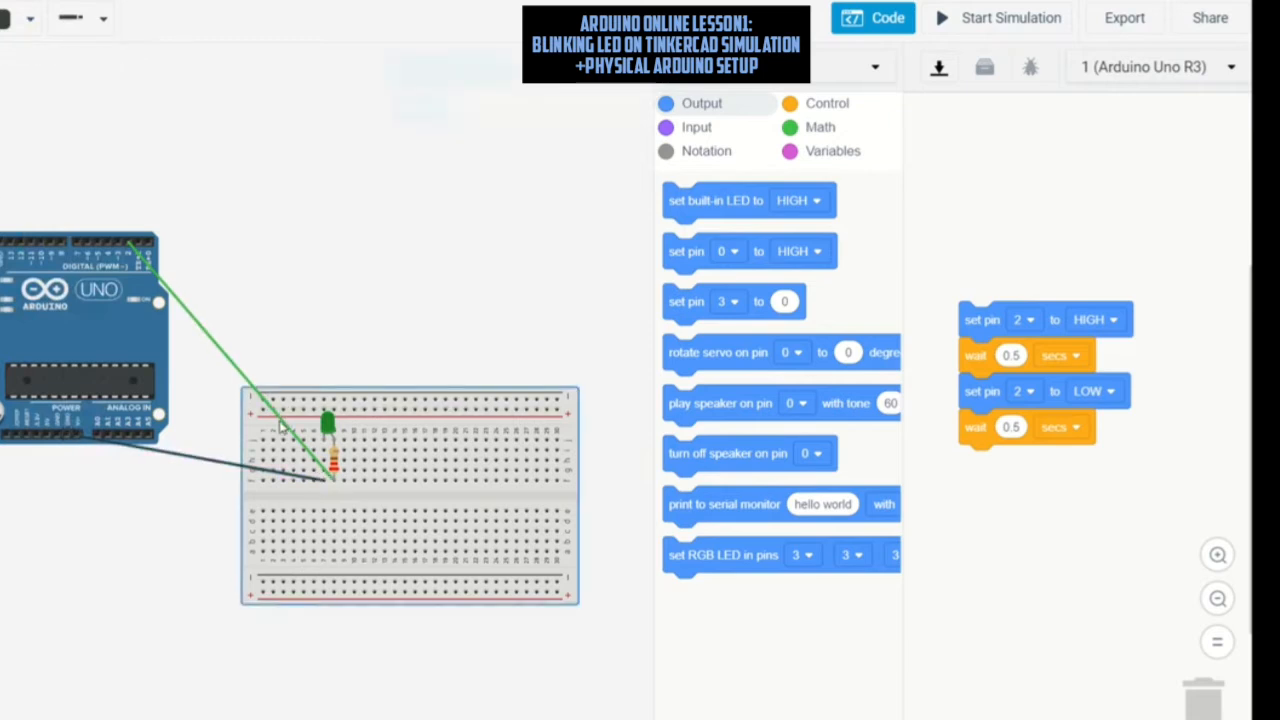
Change the colour of the wire between the Arduino's digital pin 2 and the resistor to red
left_click(212, 342)
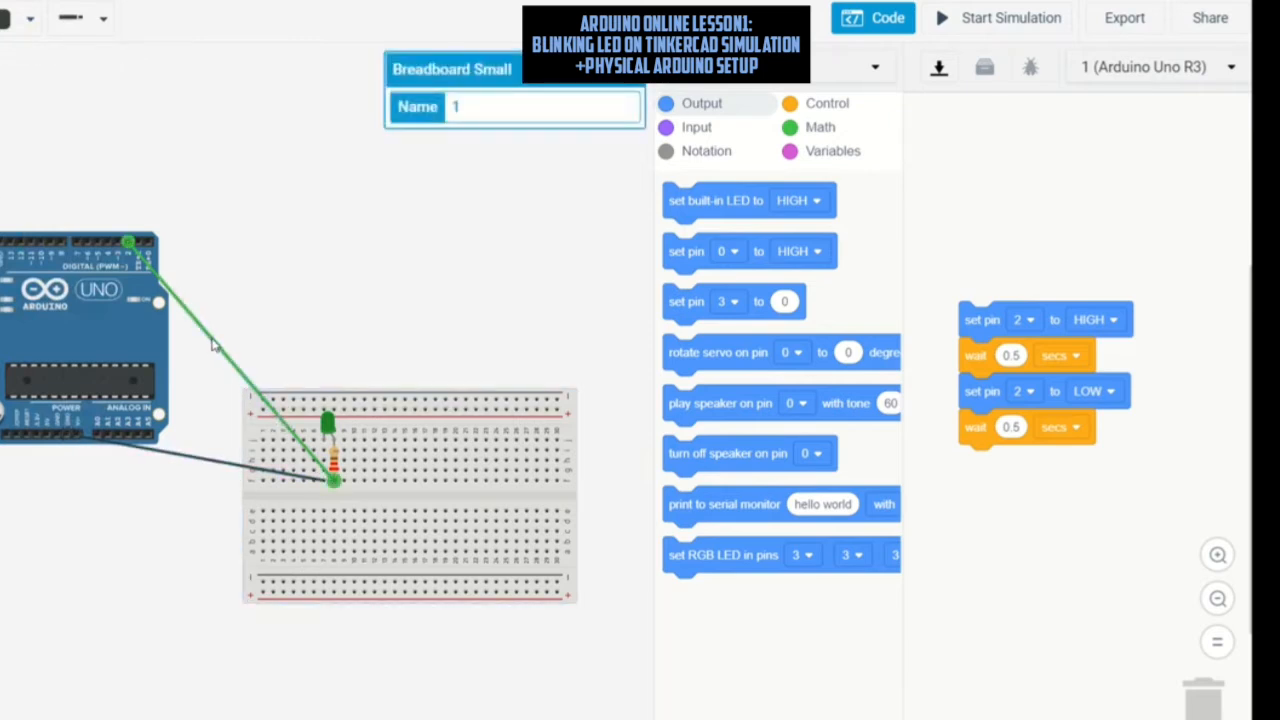
left_click(29, 21)
left_click(40, 111)
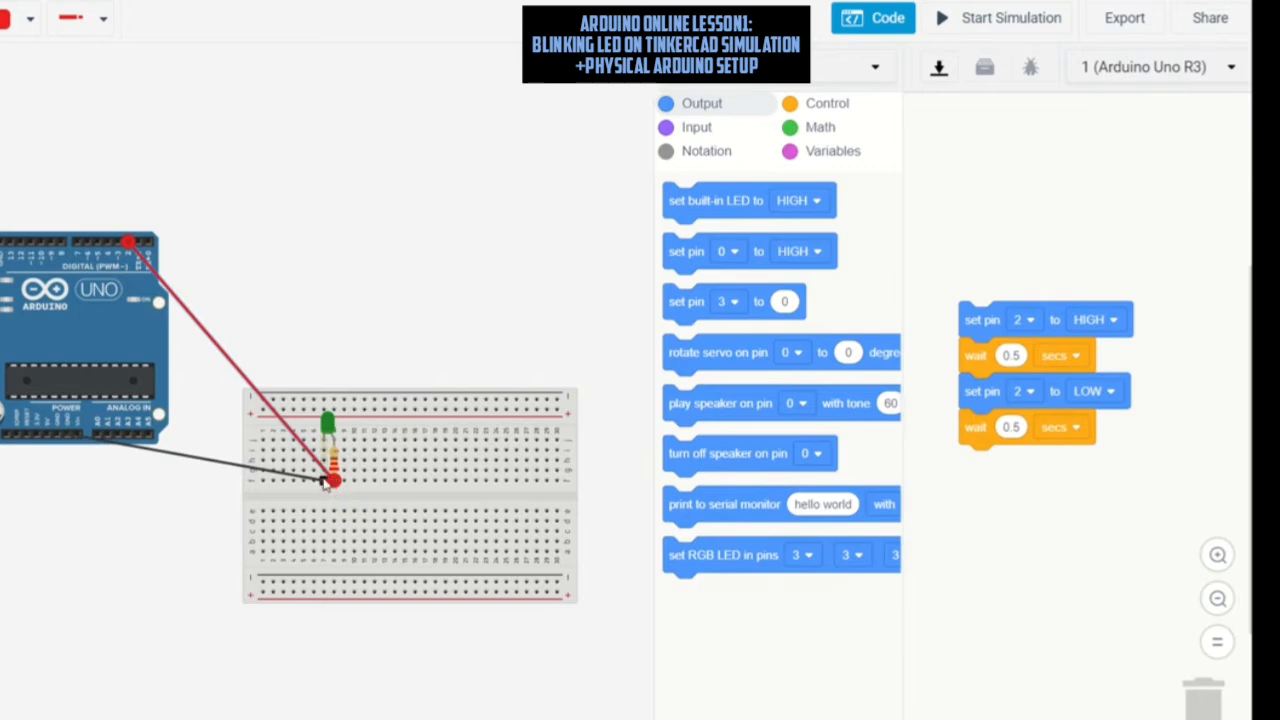
left_click(426, 312)
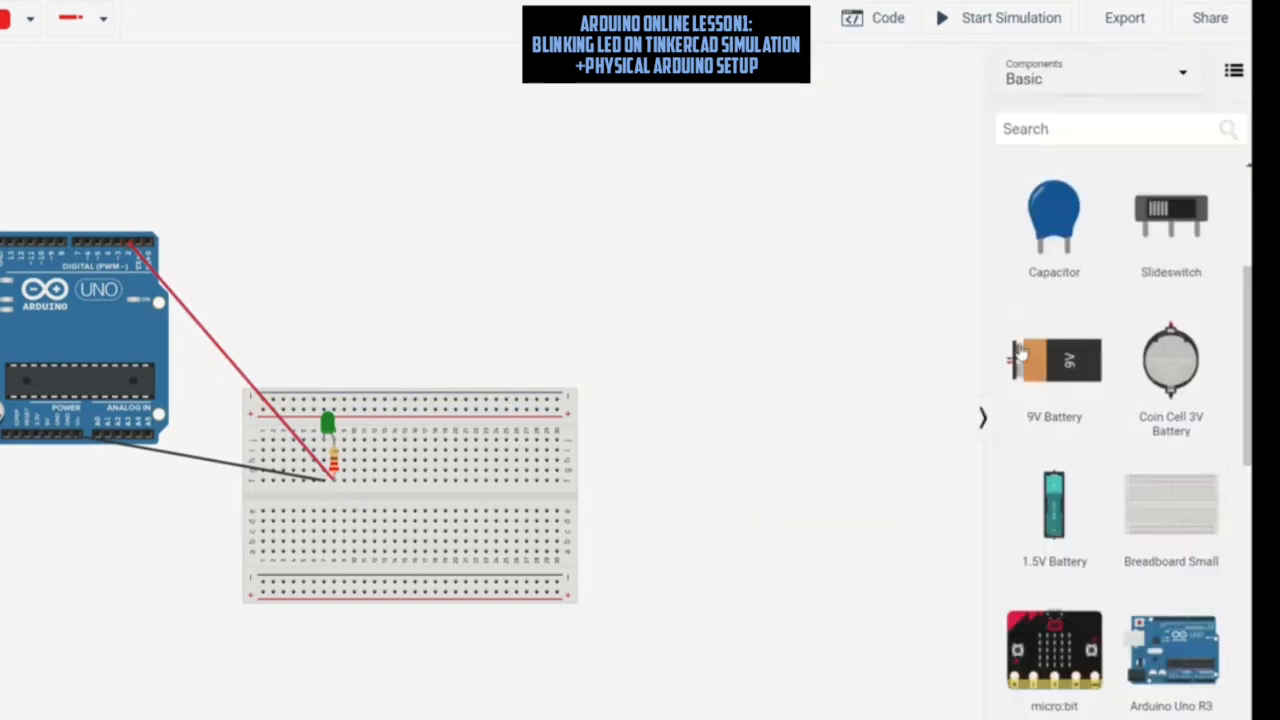
Download the block program's code as an INO file named "blink led"
left_click(903, 19)
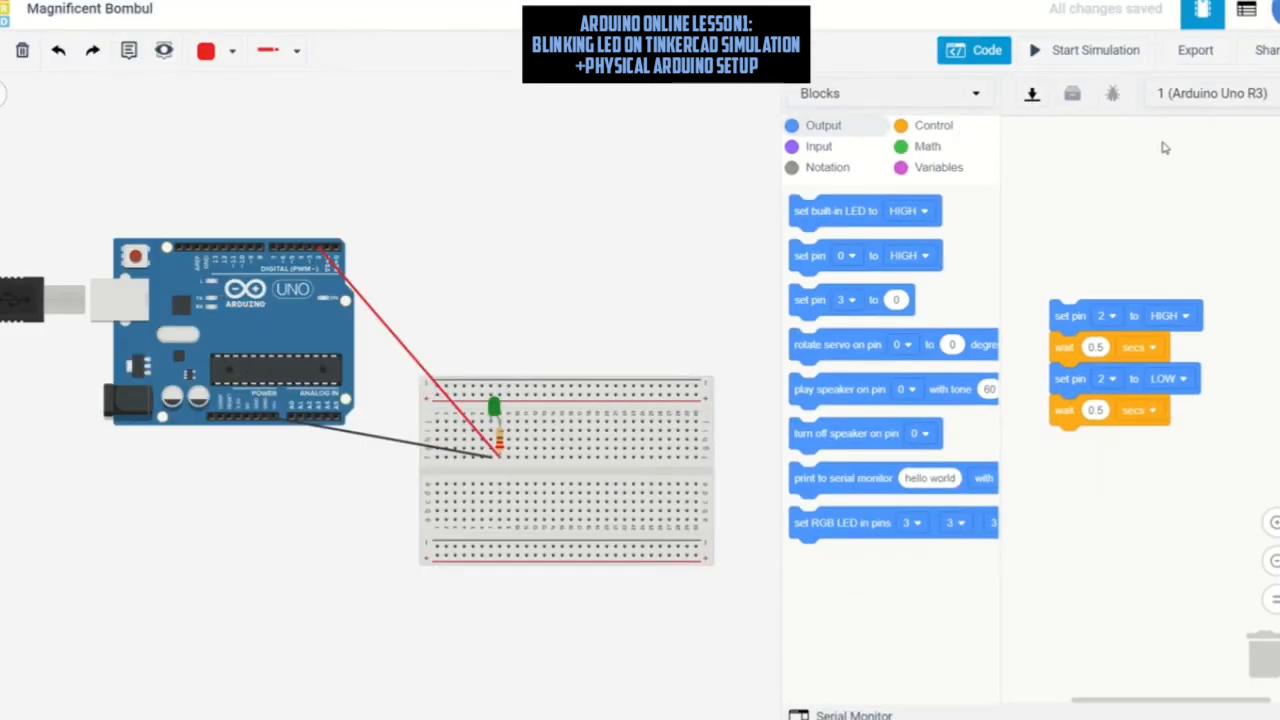
left_click(1032, 95)
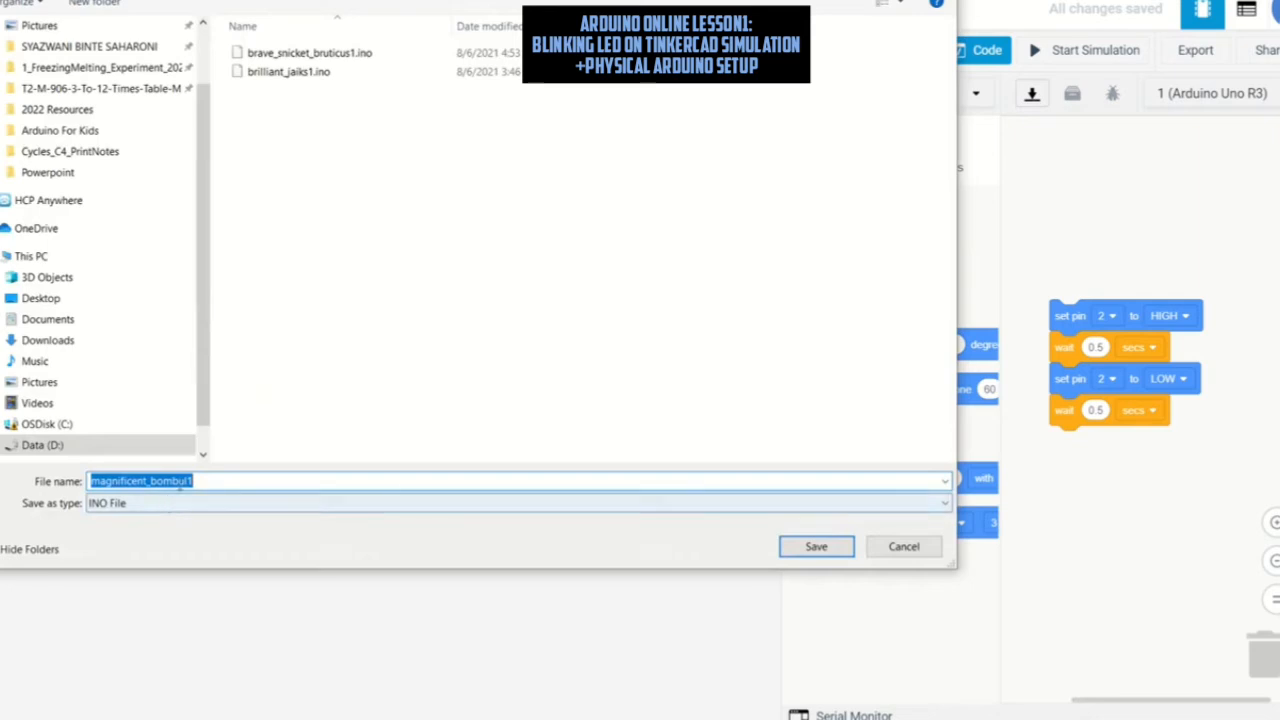
left_click(178, 482)
left_click_drag(202, 481, 38, 463)
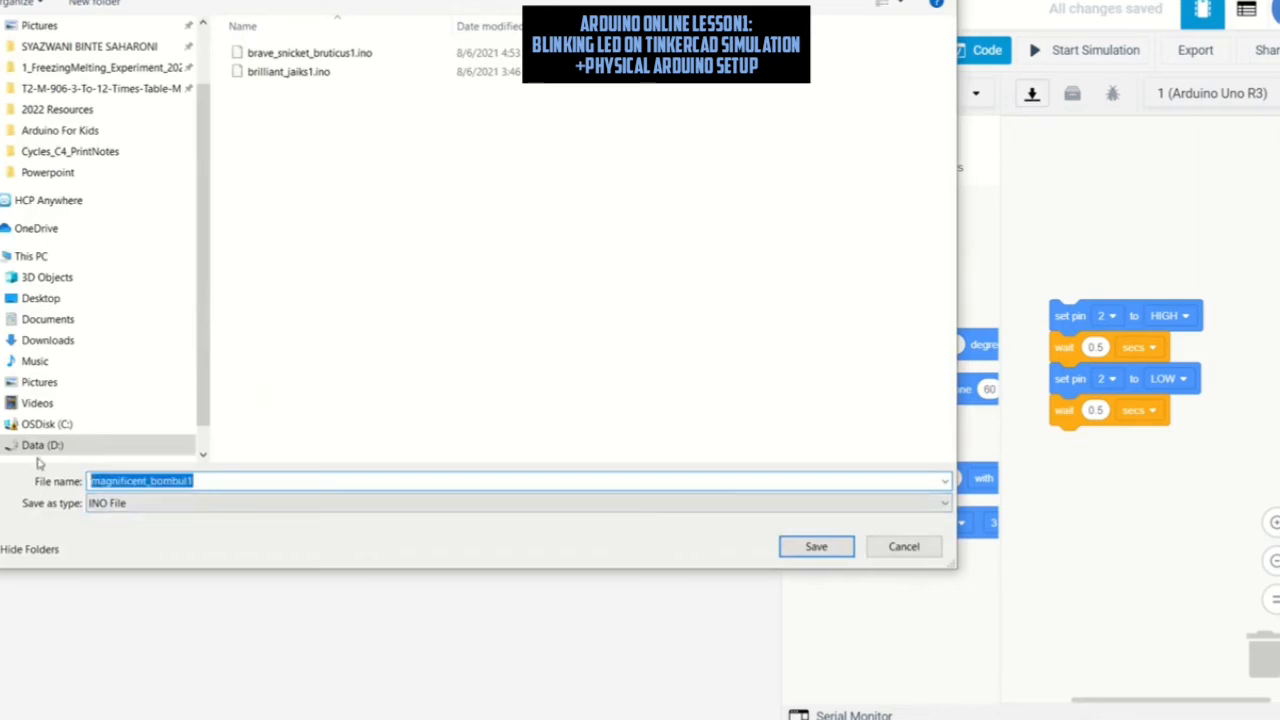
type("blink led")
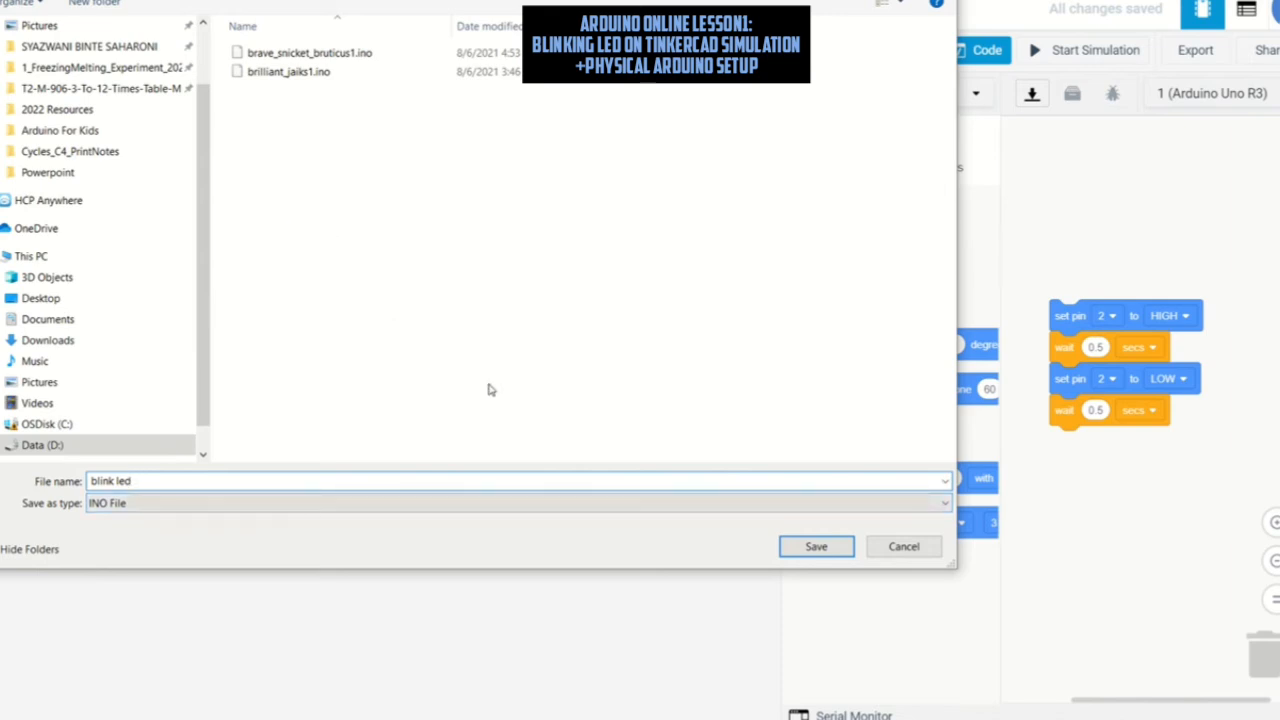
left_click(822, 549)
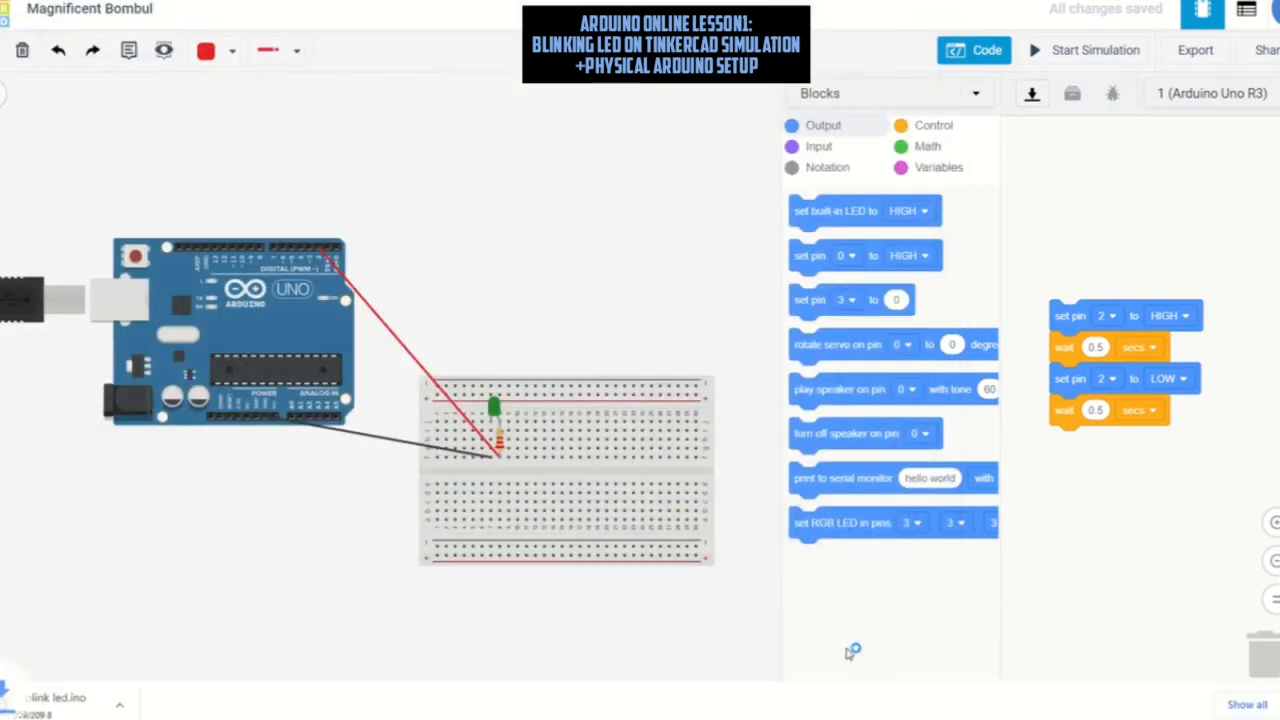